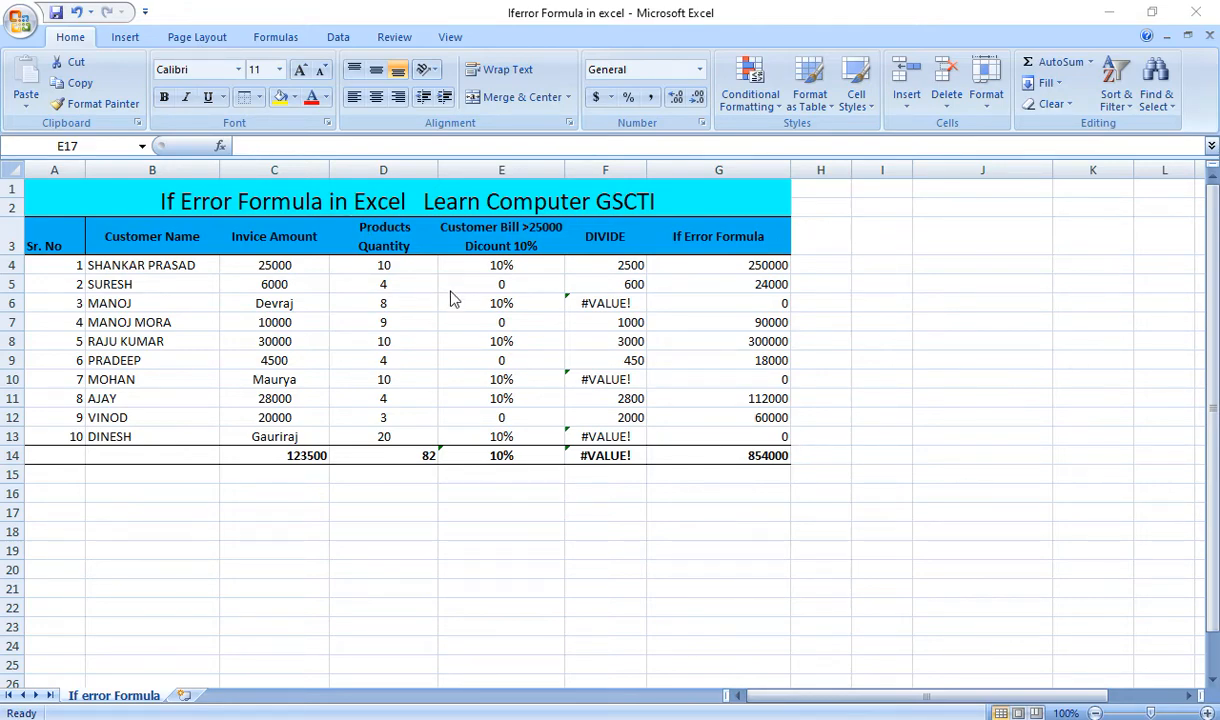
# Step: Clear the contents of the discount, DIVIDE and If Error Formula columns in the range E4:G13
pyautogui.doubleClick(479, 270)
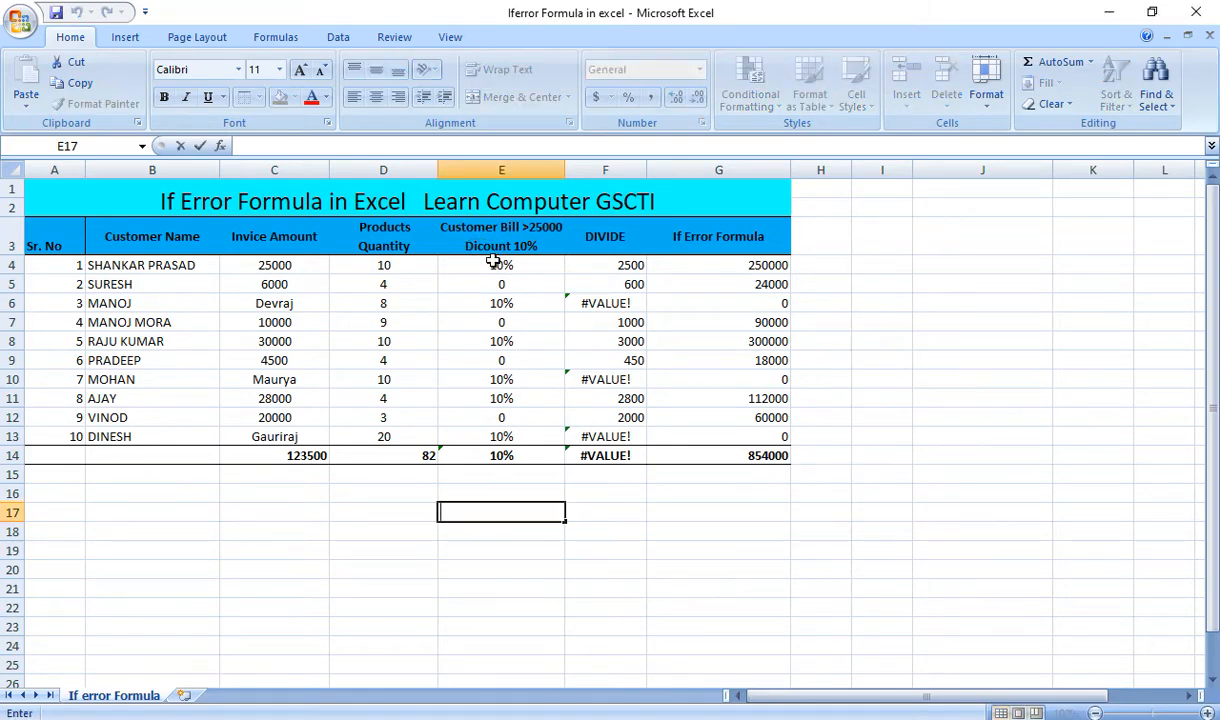
pyautogui.moveTo(487, 270); pyautogui.dragTo(681, 438)
pyautogui.press('Delete')
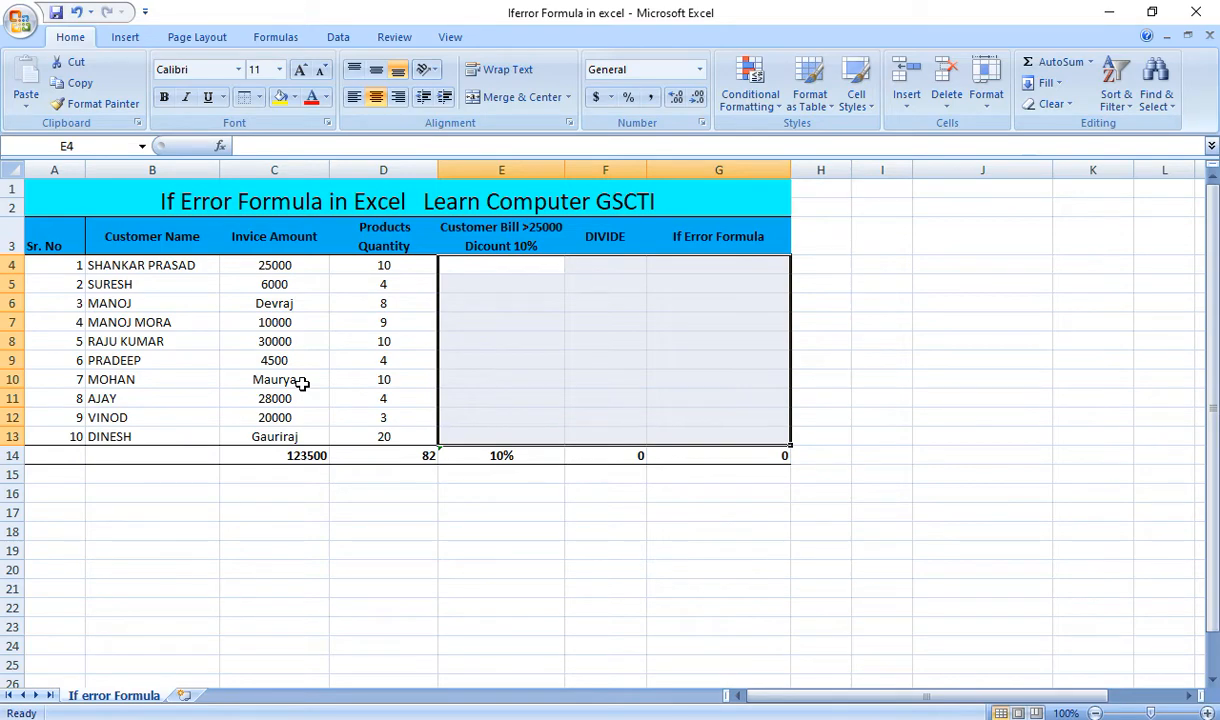
# Step: Enter =IF(C4>=25000,"10%","0") in discount cell E4 and fill the formula down to E13
pyautogui.click(450, 264)
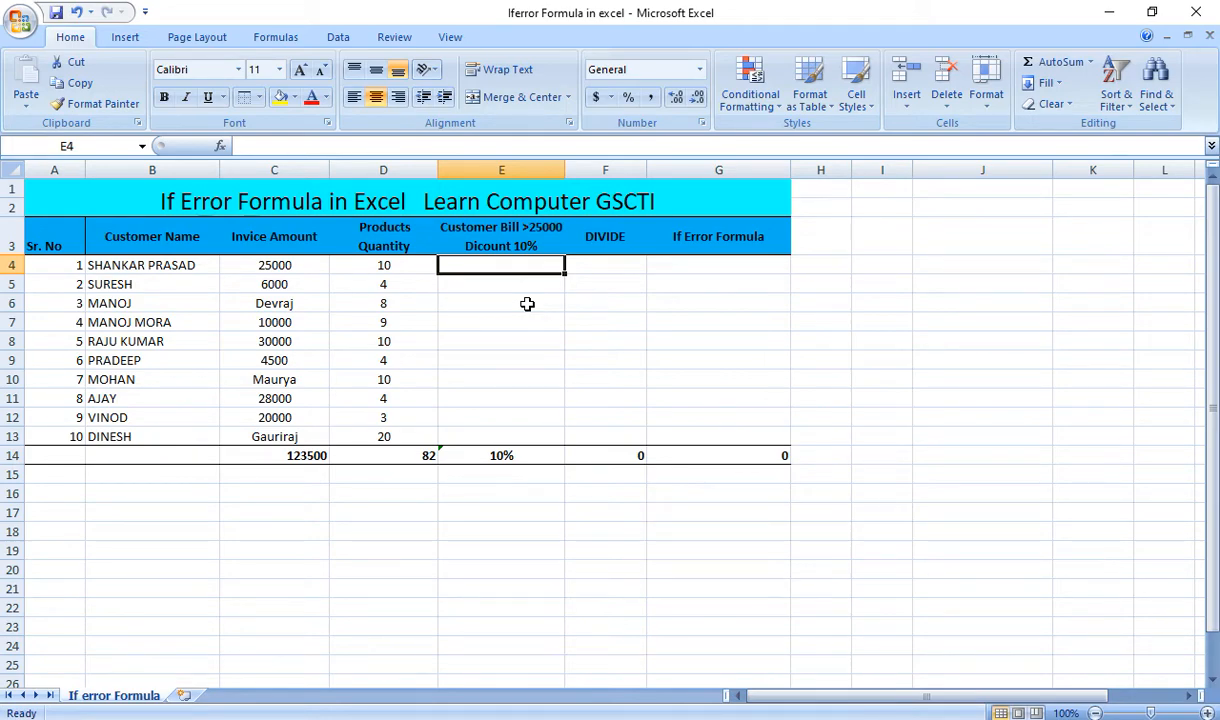
pyautogui.write('=i')
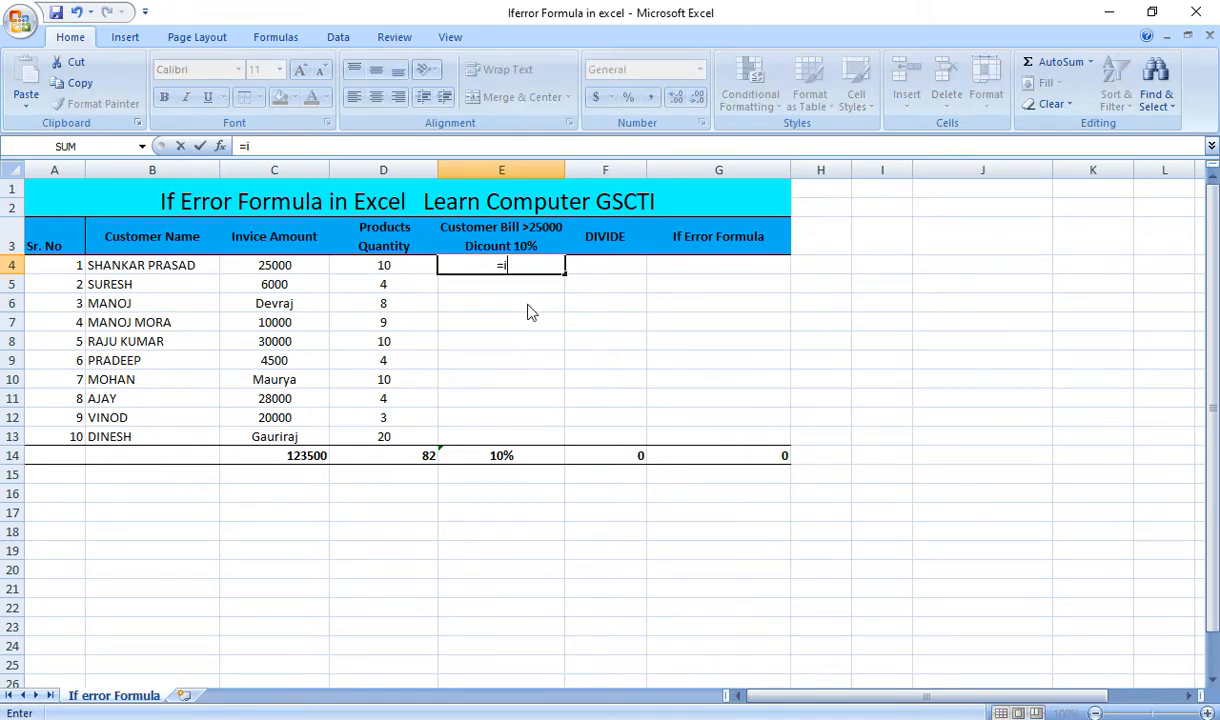
pyautogui.write('f')
pyautogui.press('Tab')
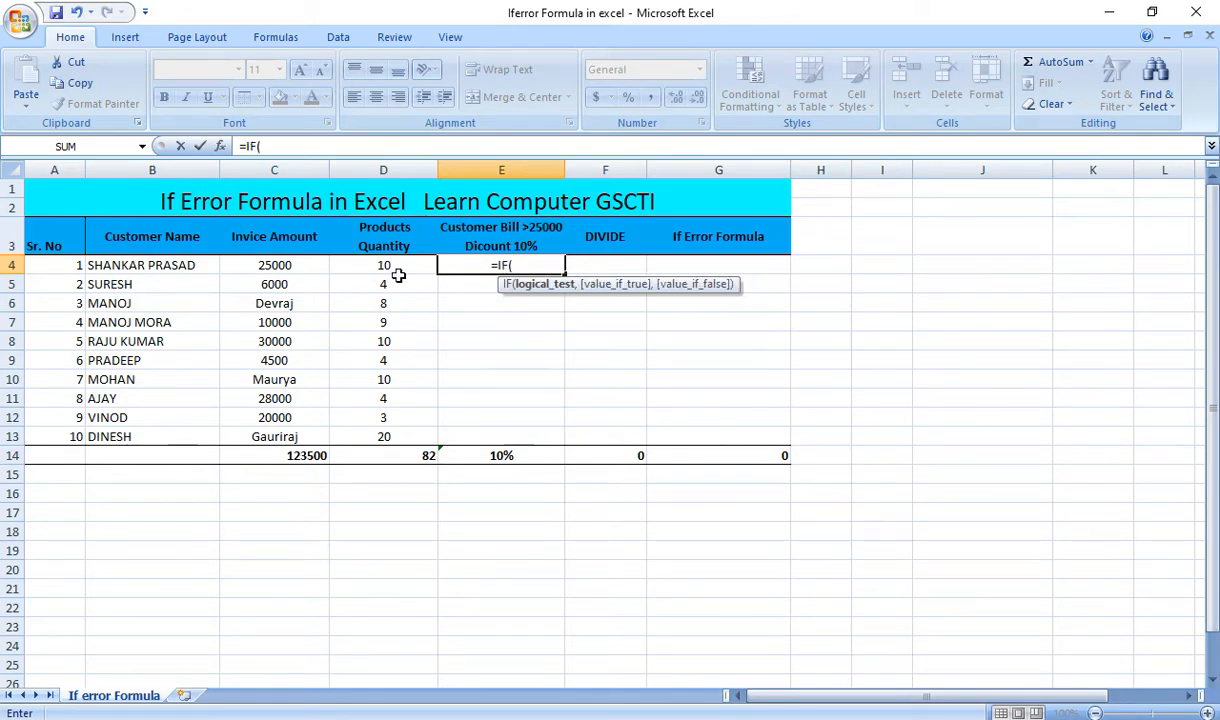
pyautogui.click(262, 256)
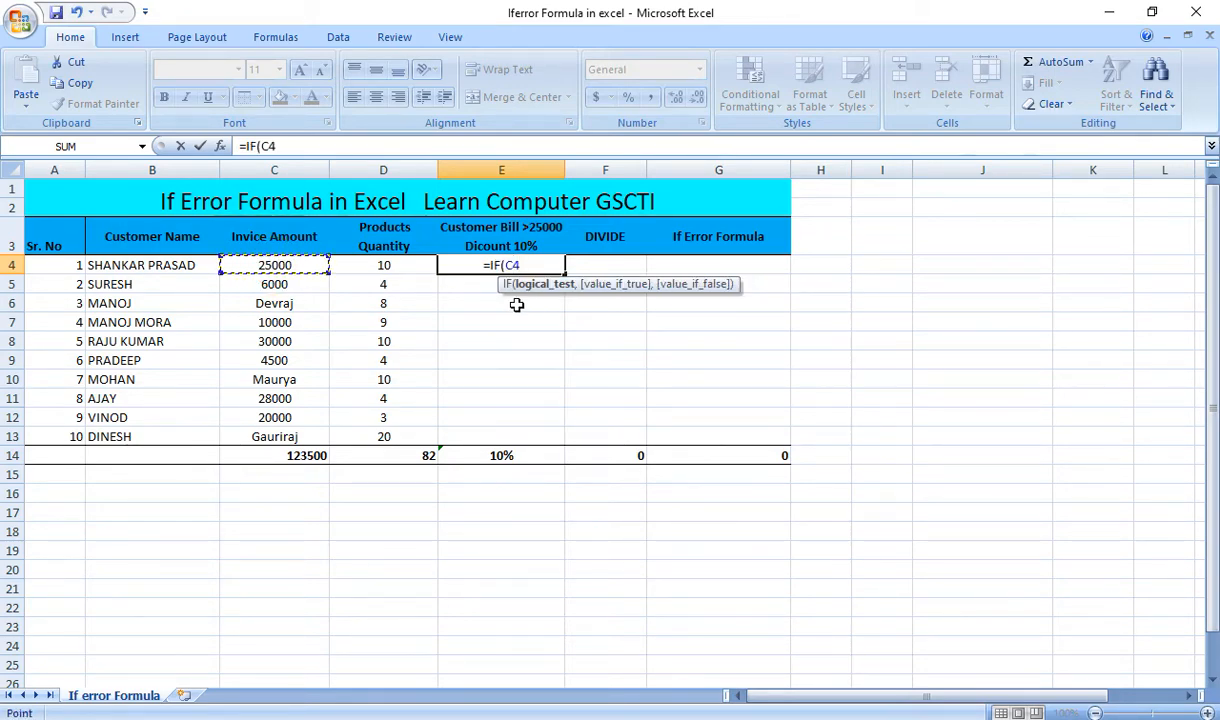
pyautogui.write('>')
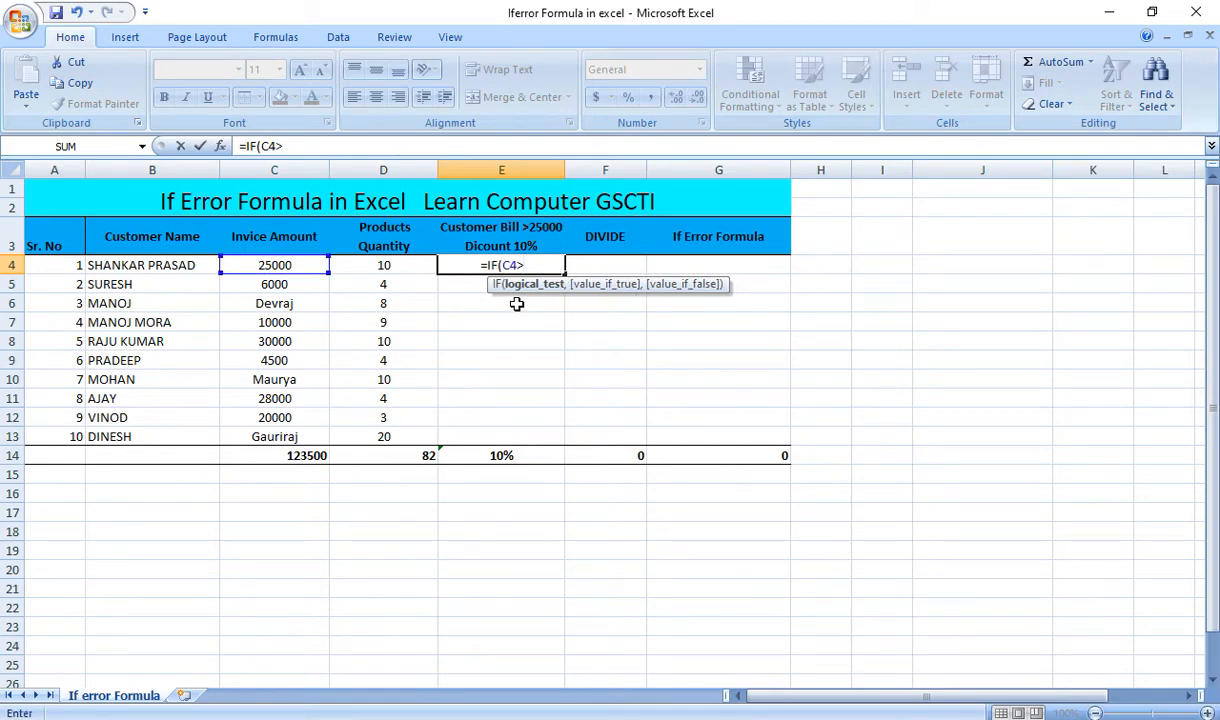
pyautogui.write('=25')
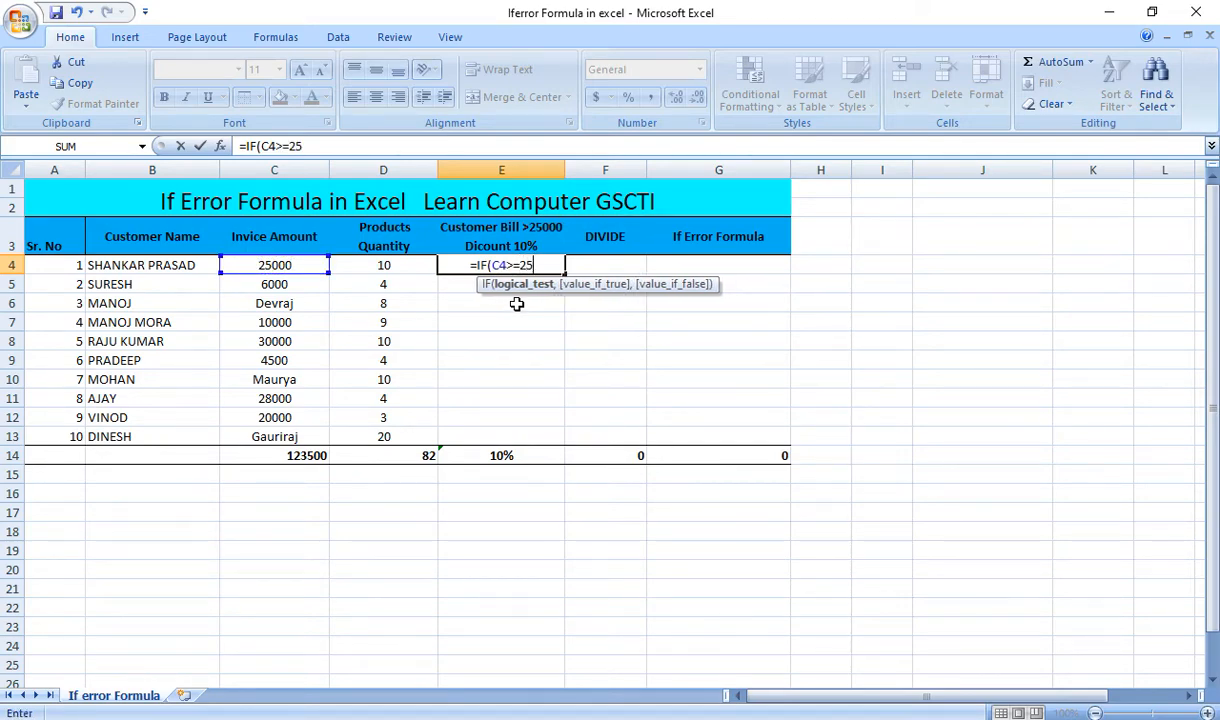
pyautogui.write('000')
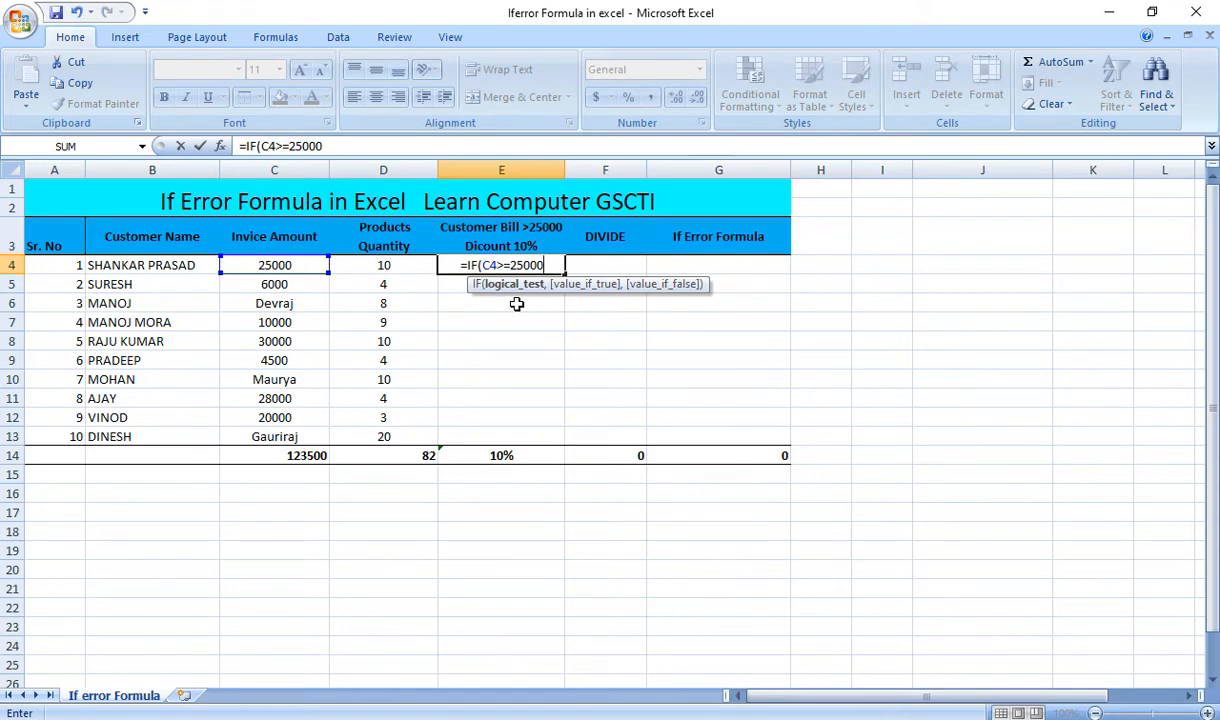
pyautogui.write(',')
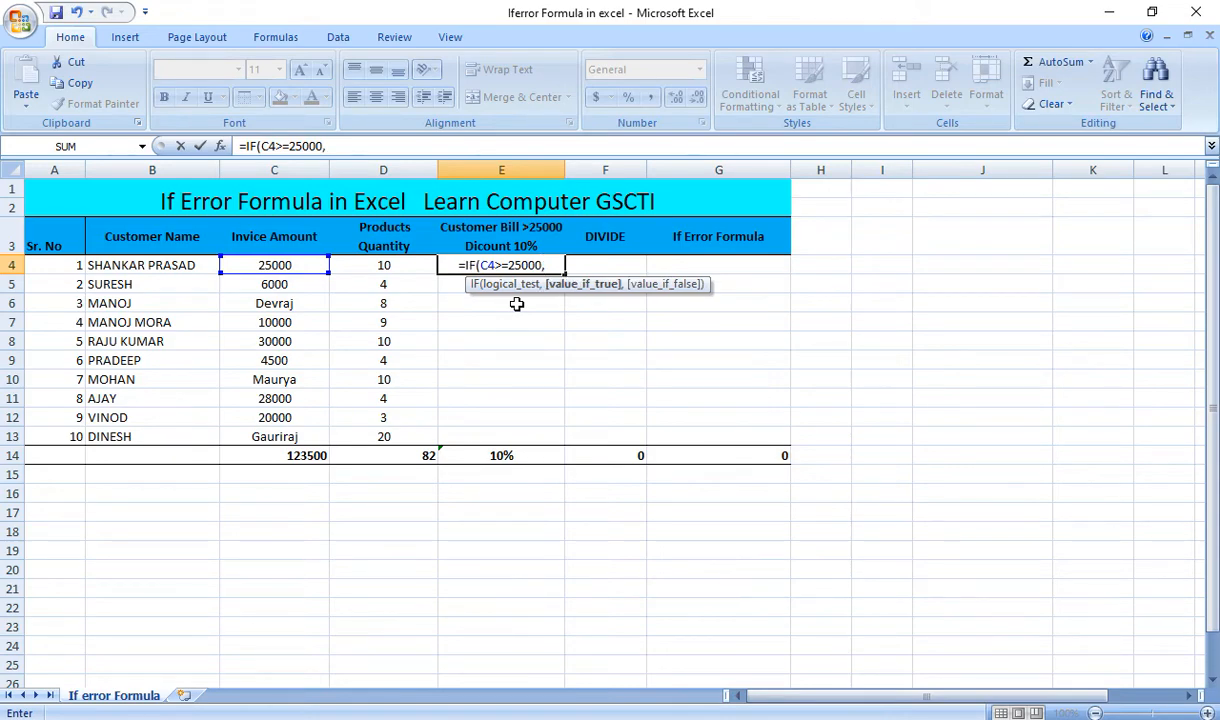
pyautogui.write('"')
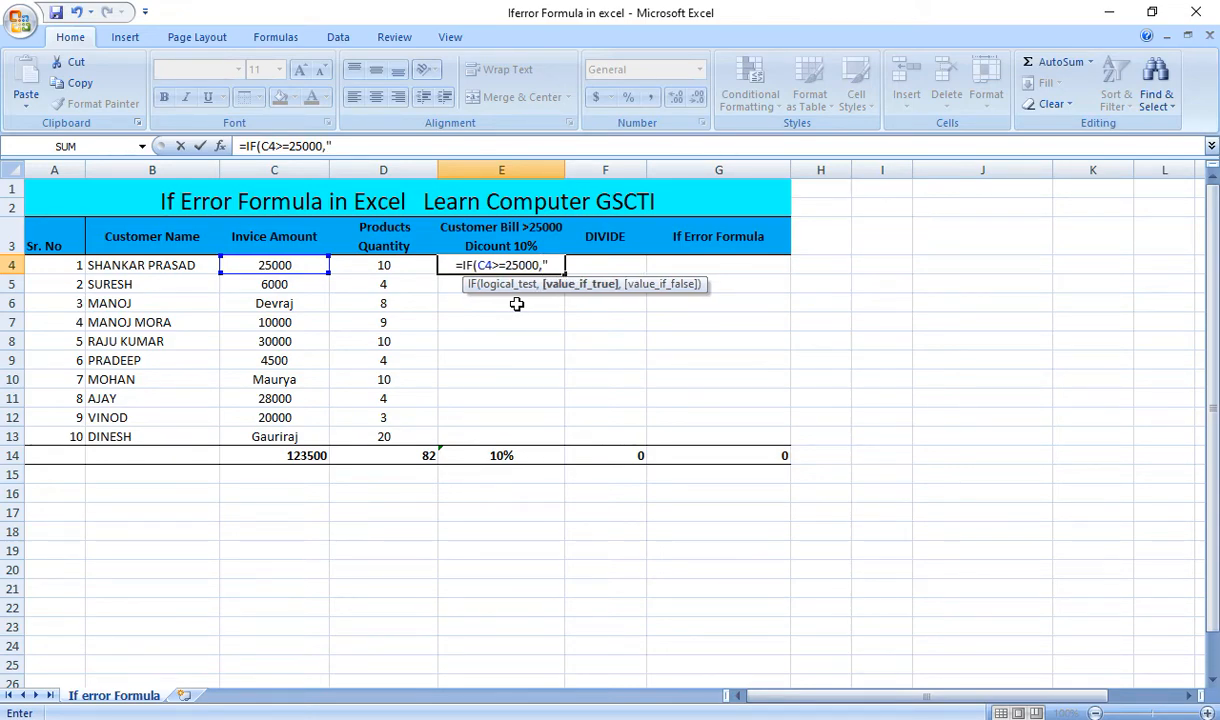
pyautogui.write('10%')
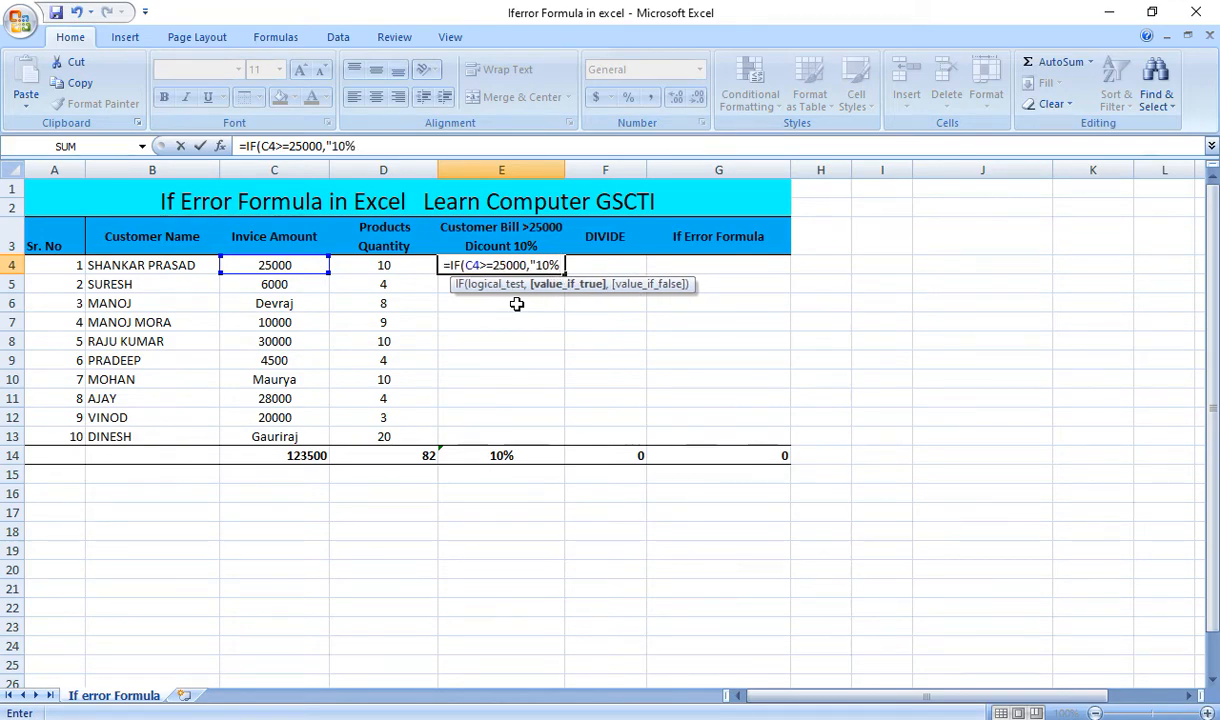
pyautogui.write('"')
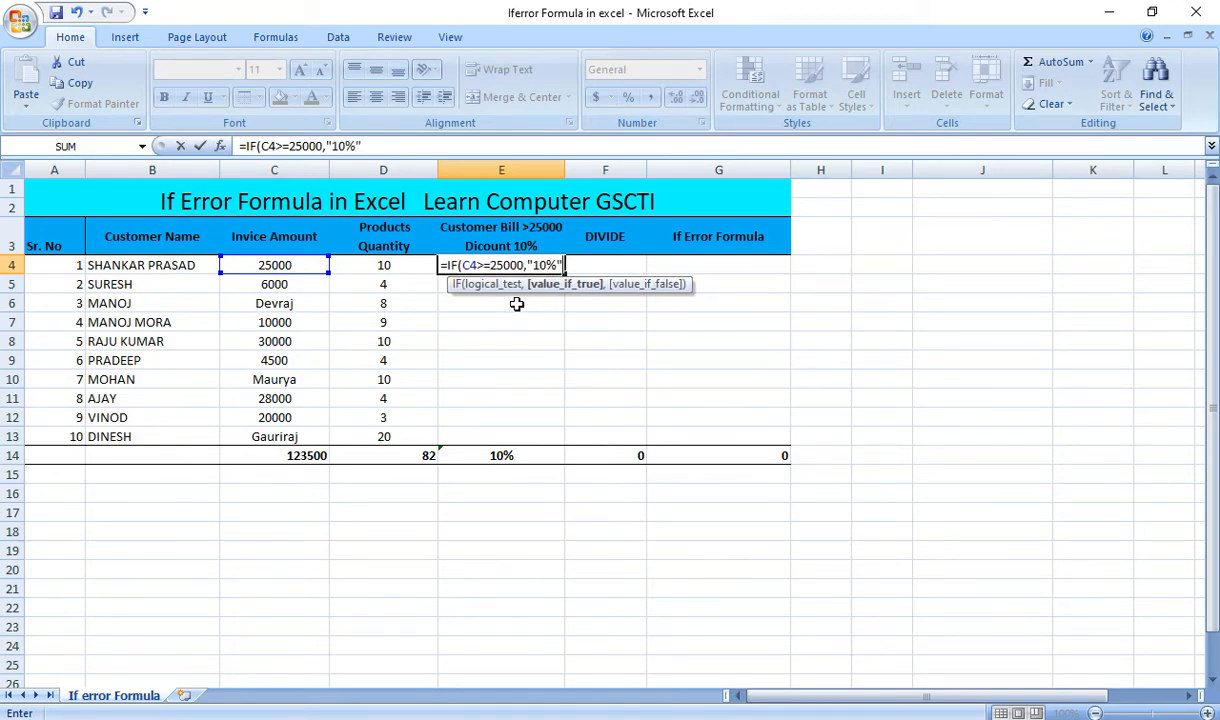
pyautogui.write(',')
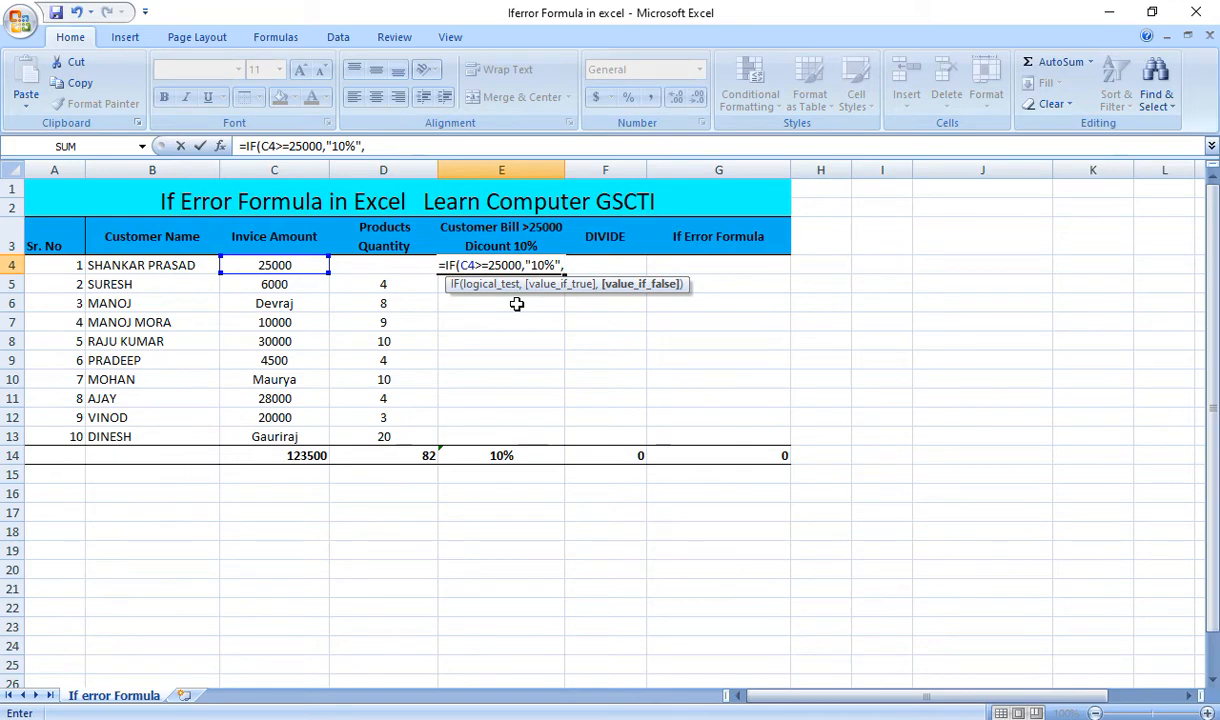
pyautogui.write('"0"')
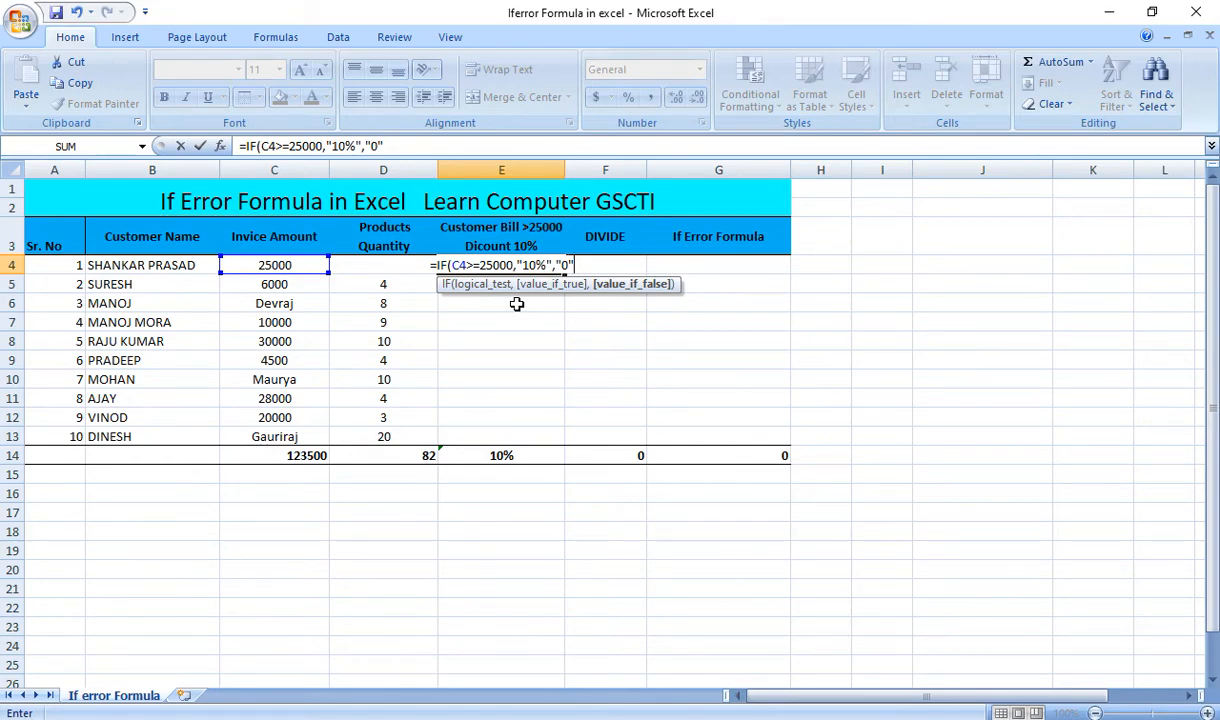
pyautogui.write(')')
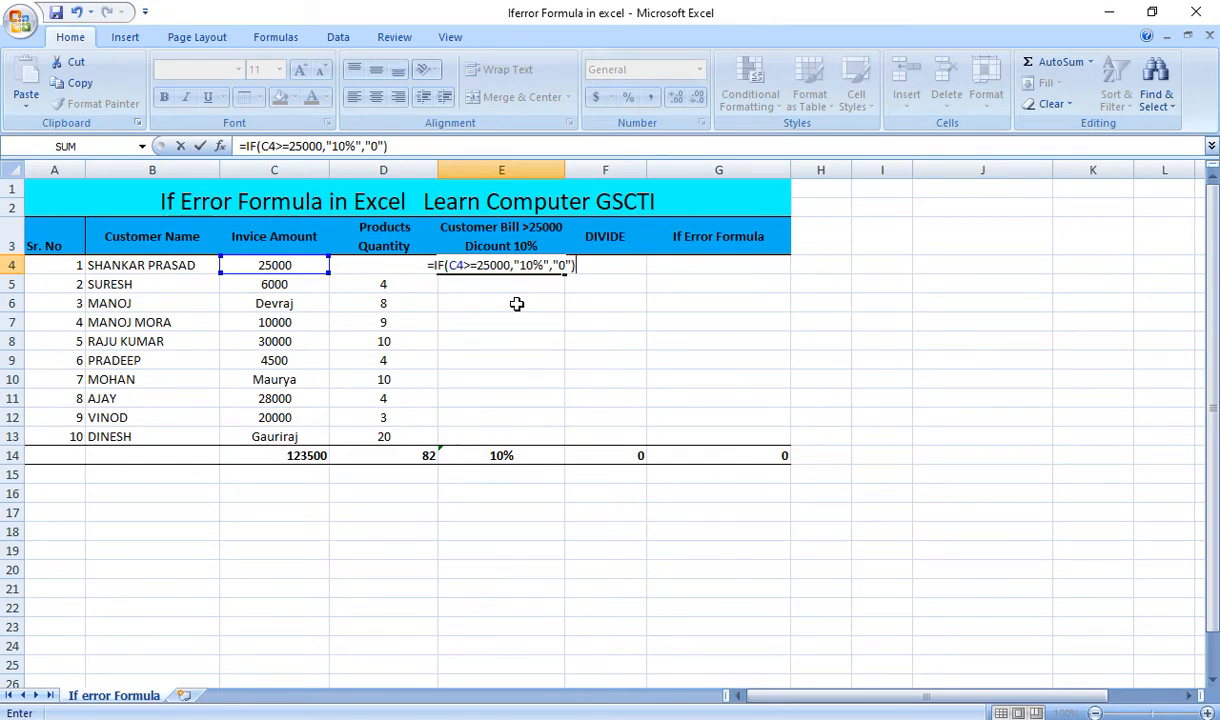
pyautogui.press('Return')
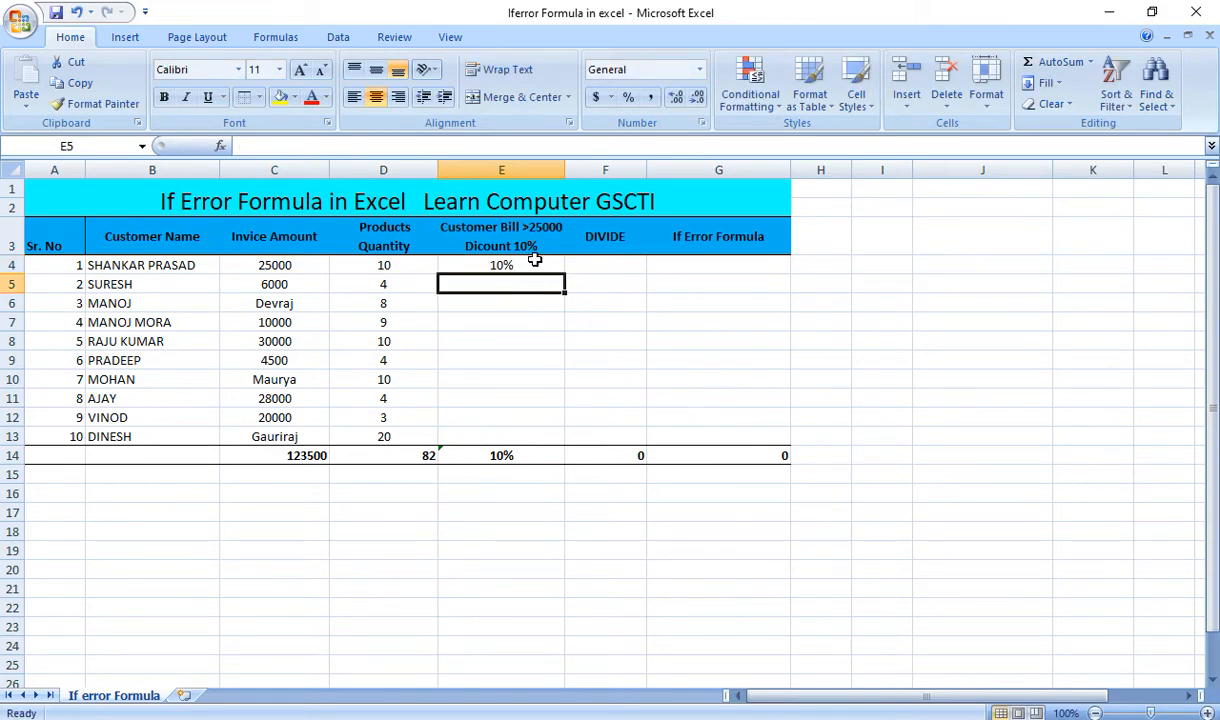
pyautogui.click(506, 263)
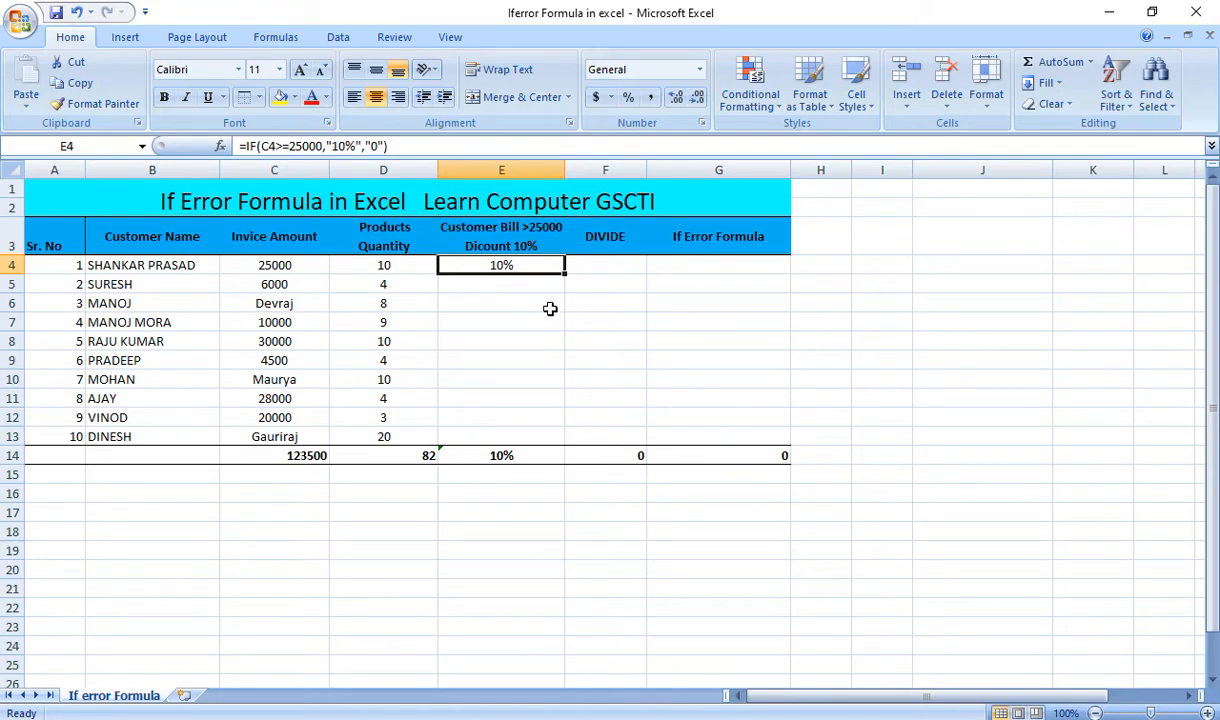
pyautogui.doubleClick(564, 273)
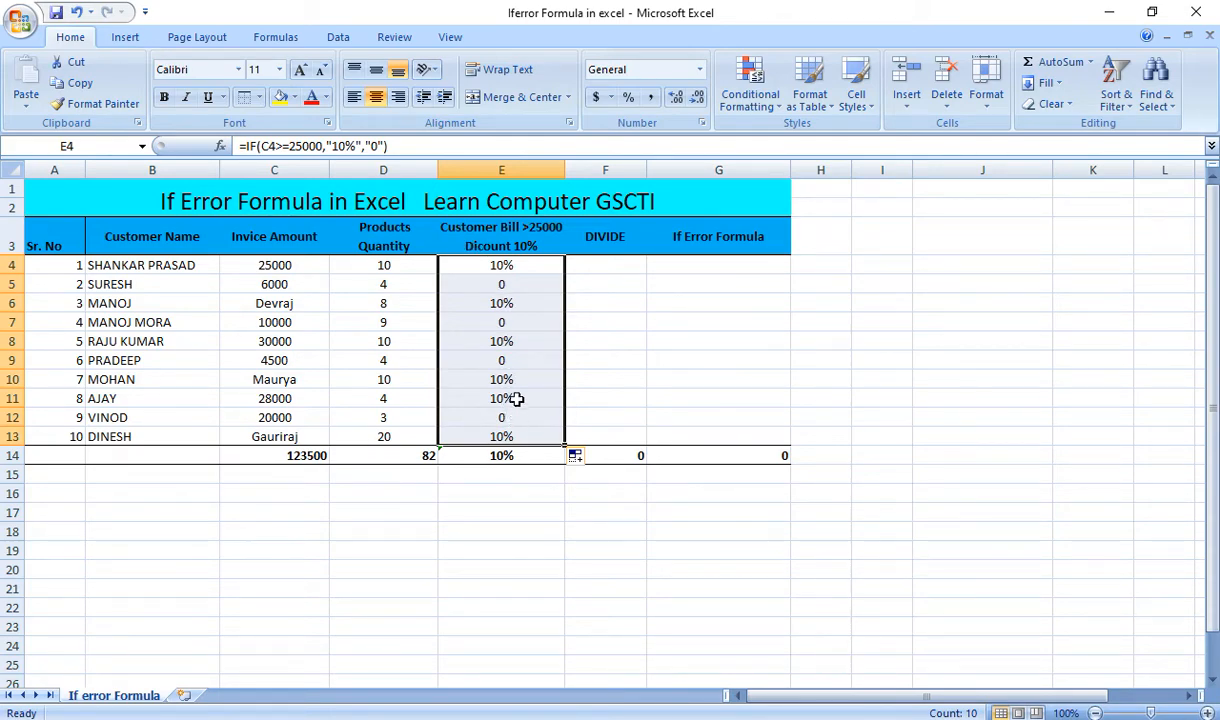
# Step: Enter =SUM(C4/10) in cell F4 of the DIVIDE column and fill the formula down to F13
pyautogui.click(594, 268)
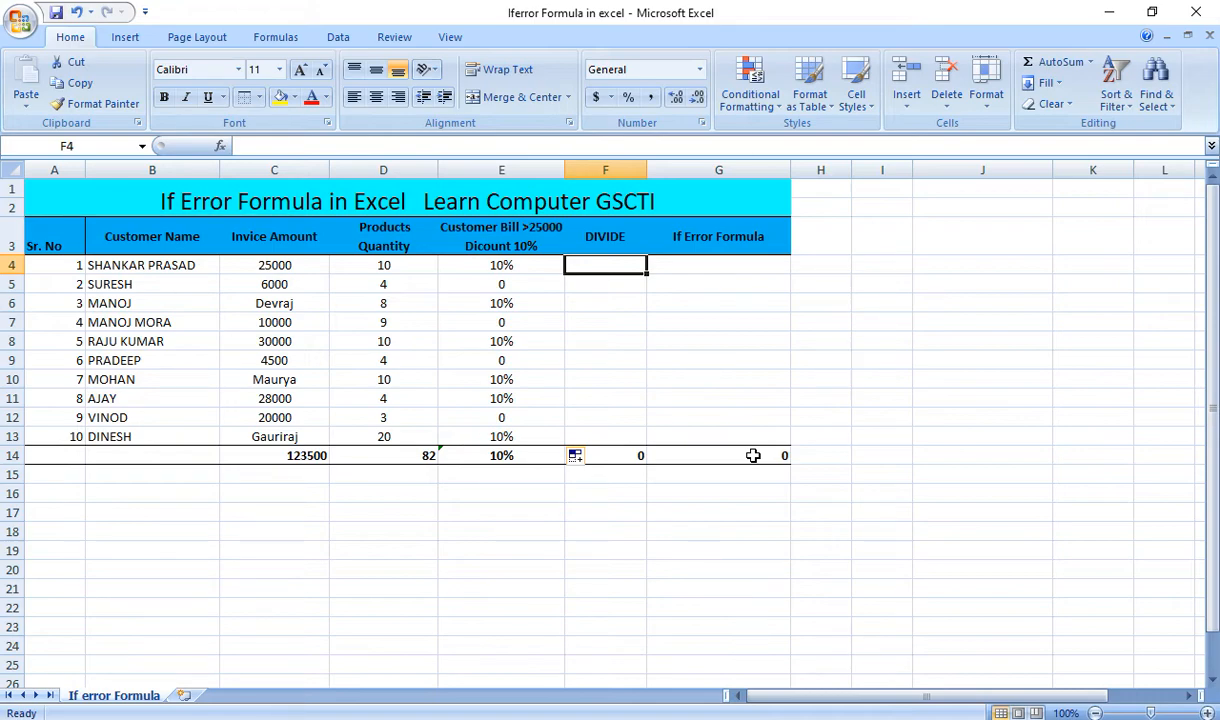
pyautogui.write('=su')
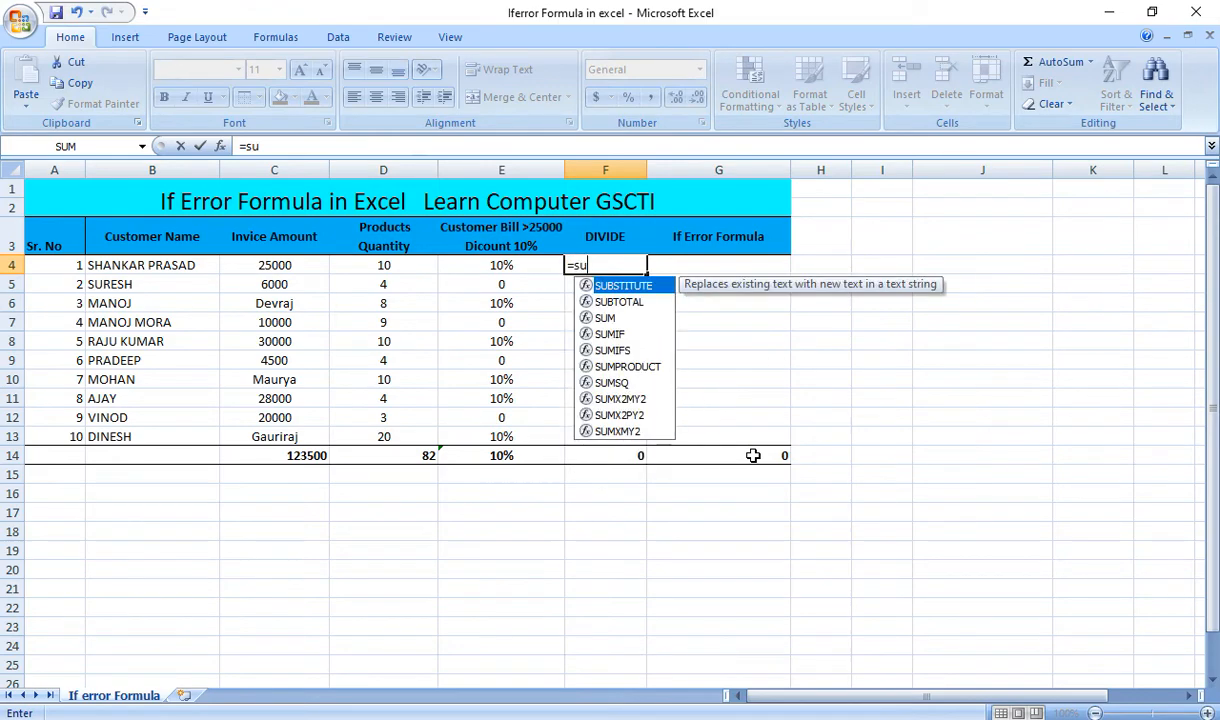
pyautogui.write('m')
pyautogui.press('Tab')
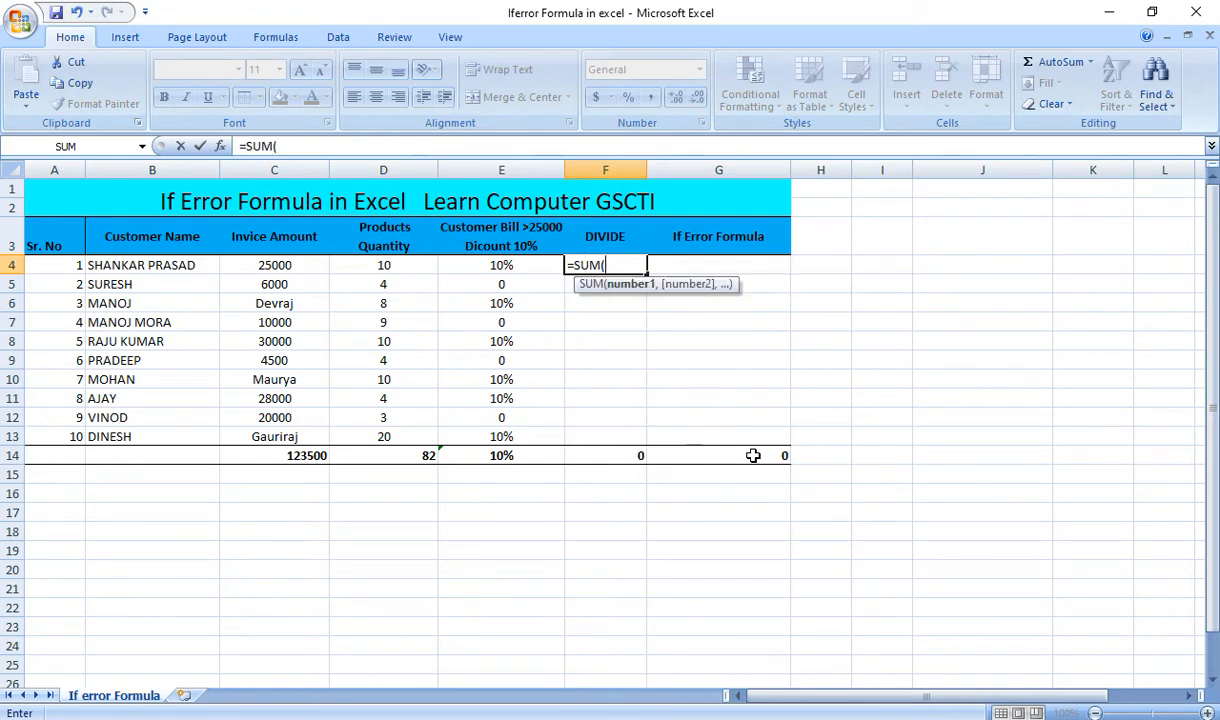
pyautogui.click(264, 268)
pyautogui.write('/')
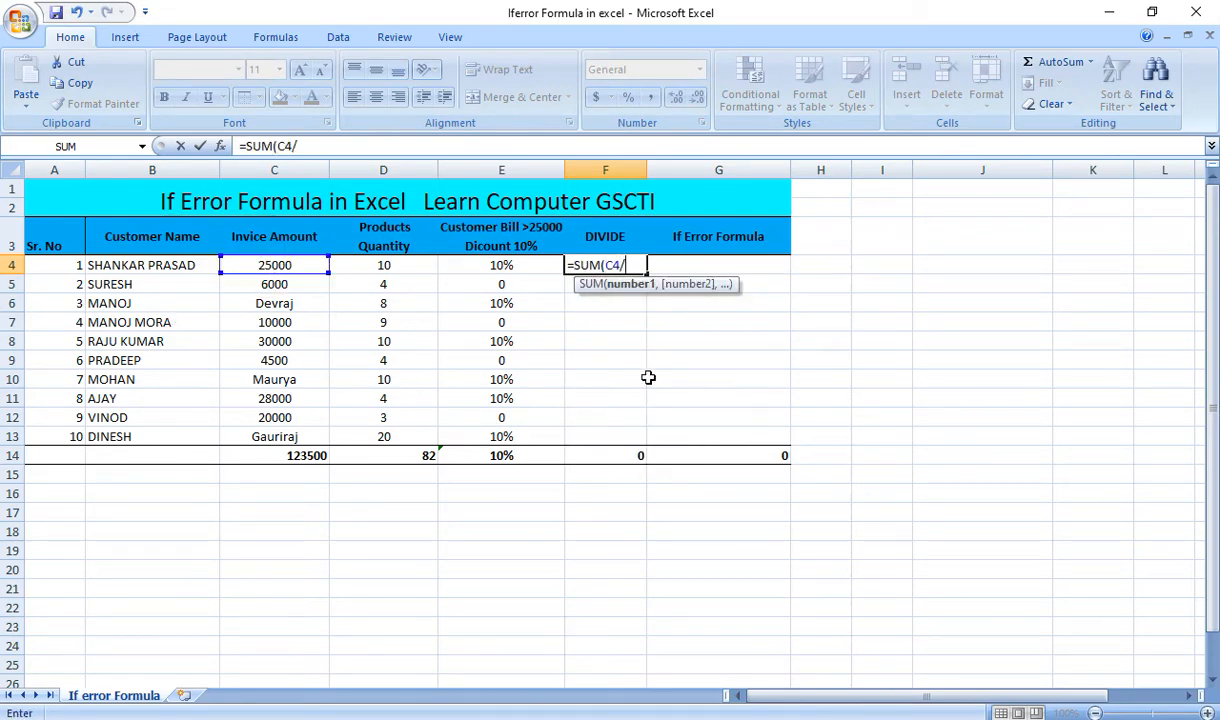
pyautogui.write('10)')
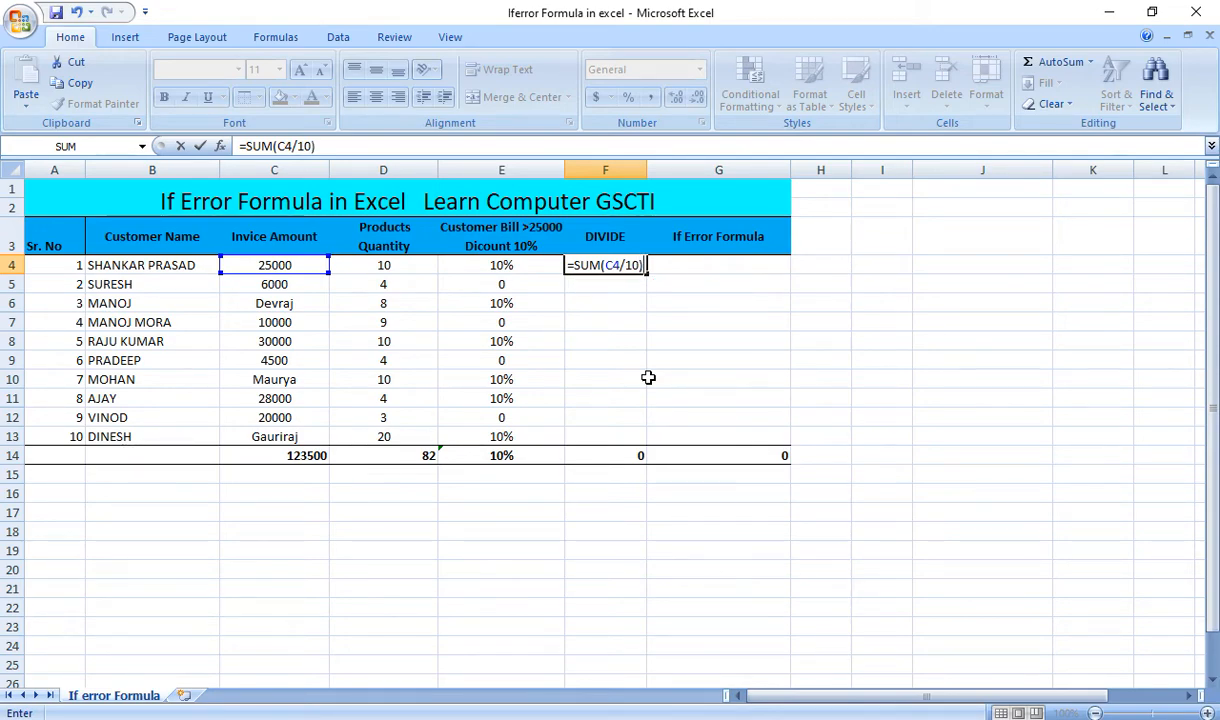
pyautogui.press('Return')
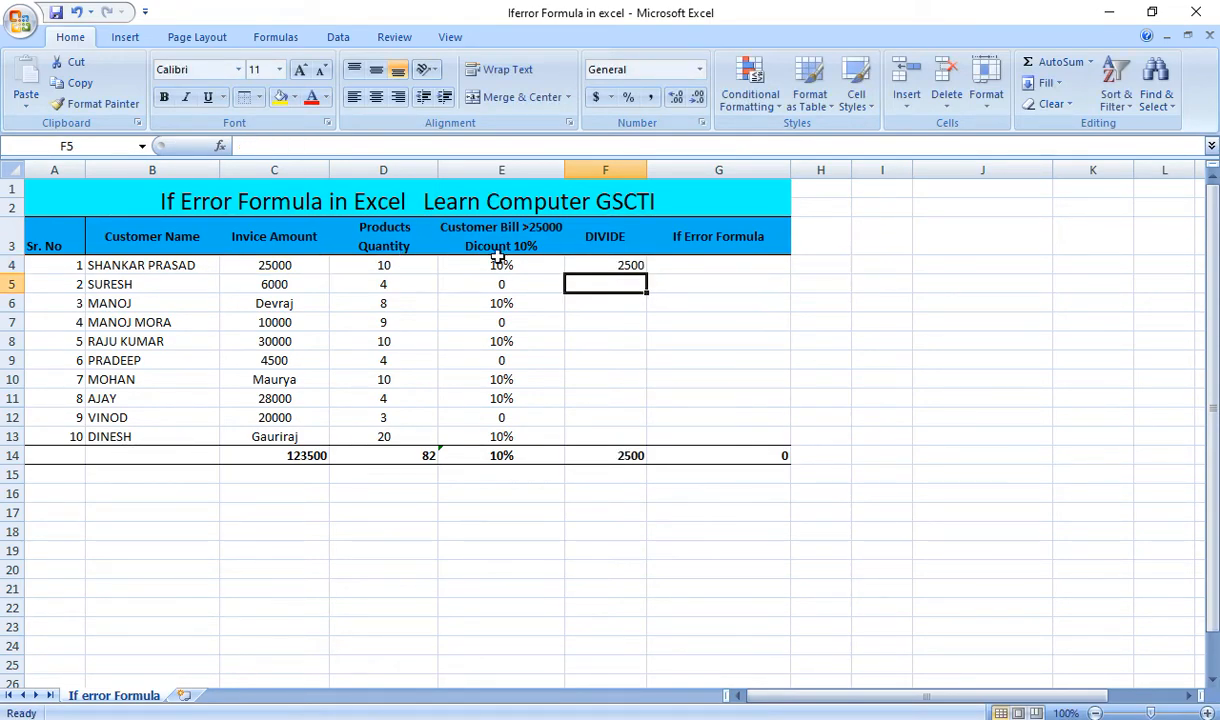
pyautogui.click(631, 265)
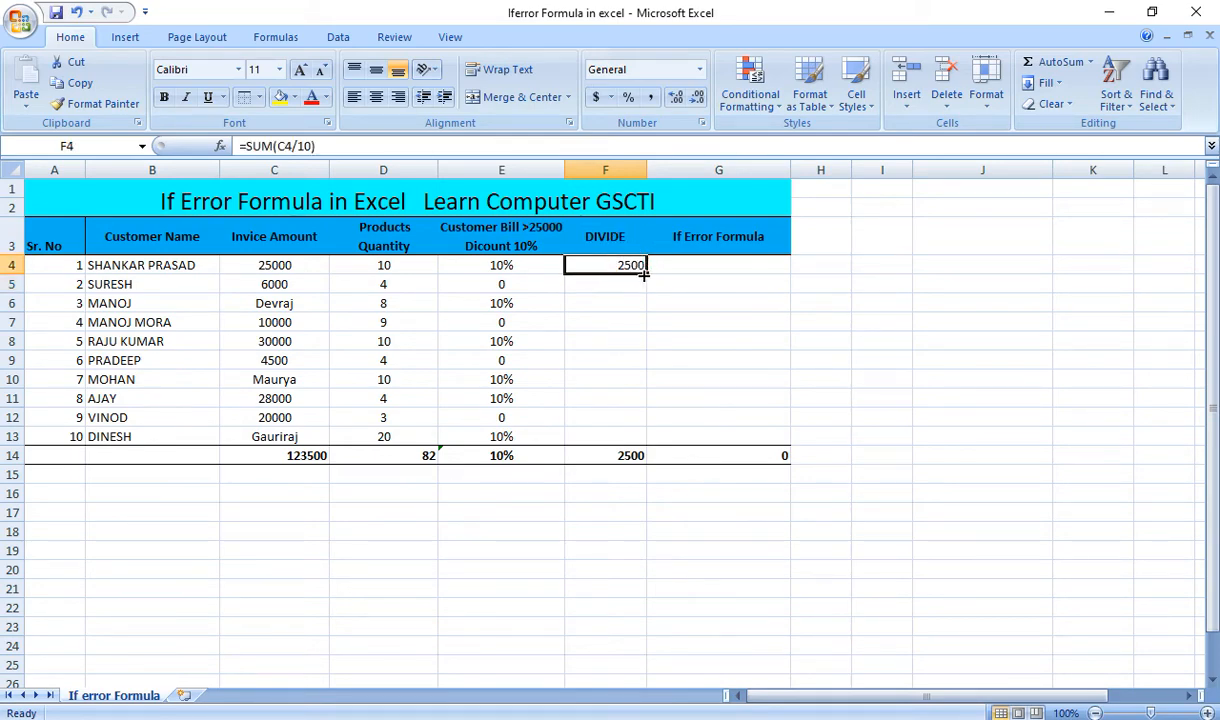
pyautogui.doubleClick(645, 273)
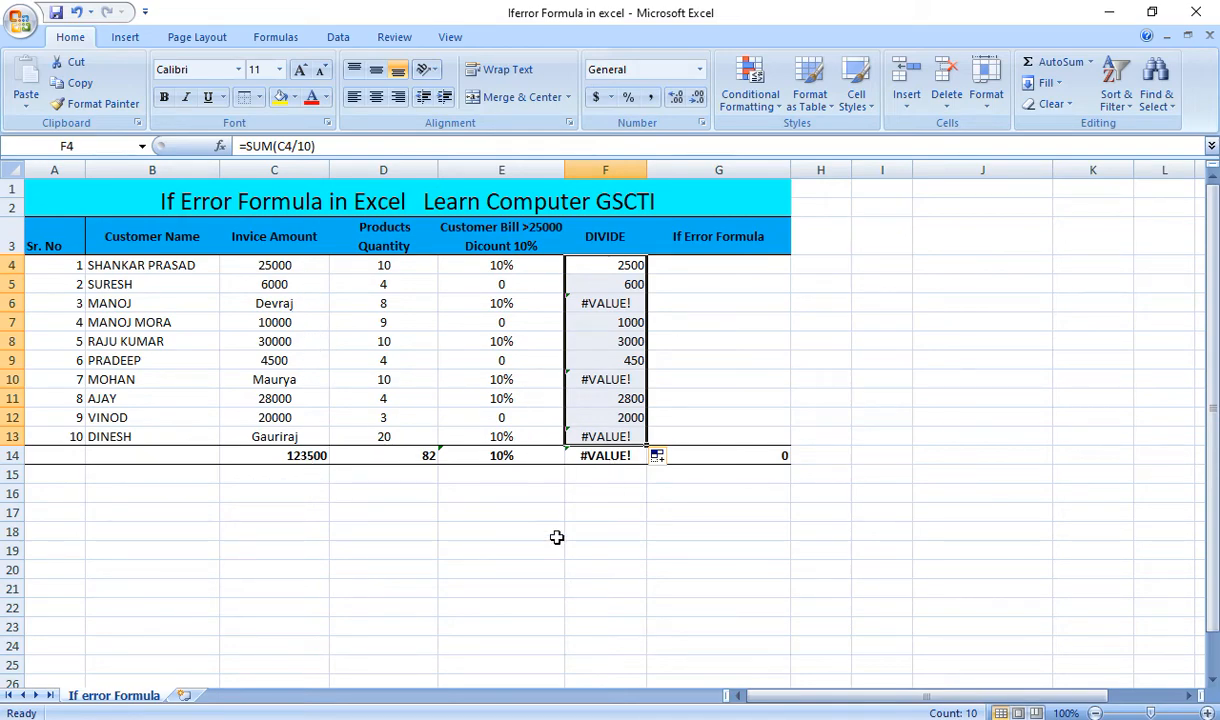
pyautogui.click(283, 301)
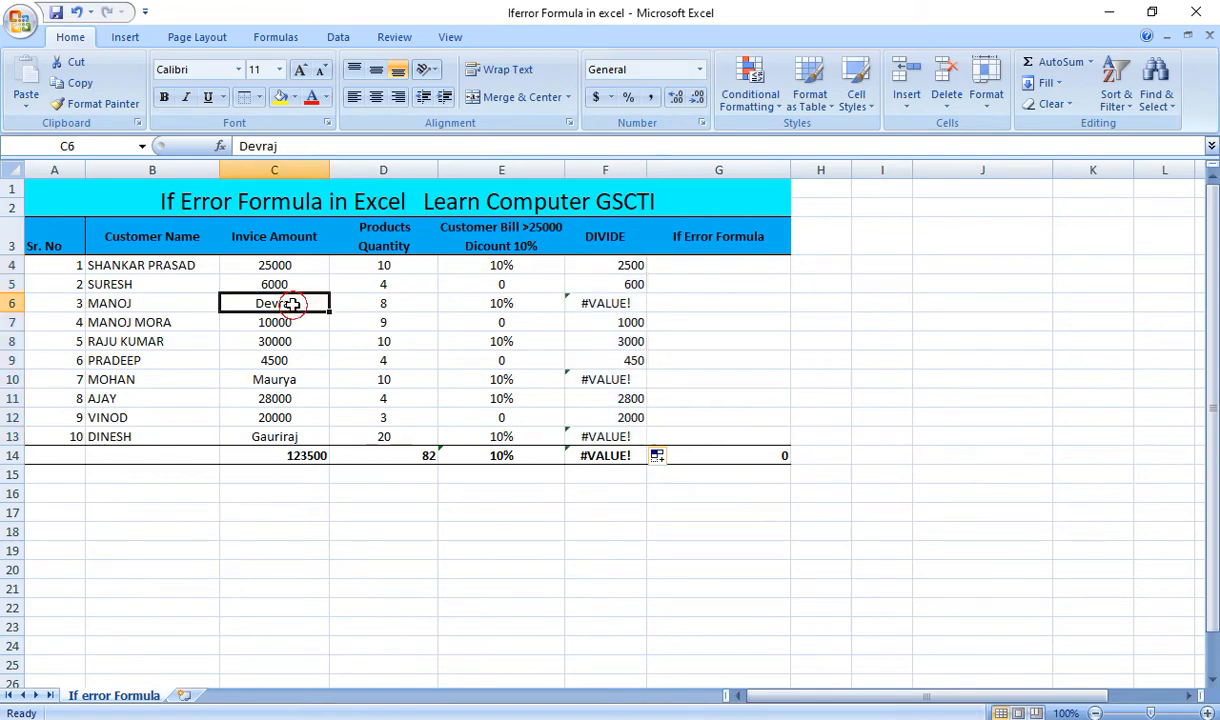
pyautogui.click(286, 379)
pyautogui.click(302, 440)
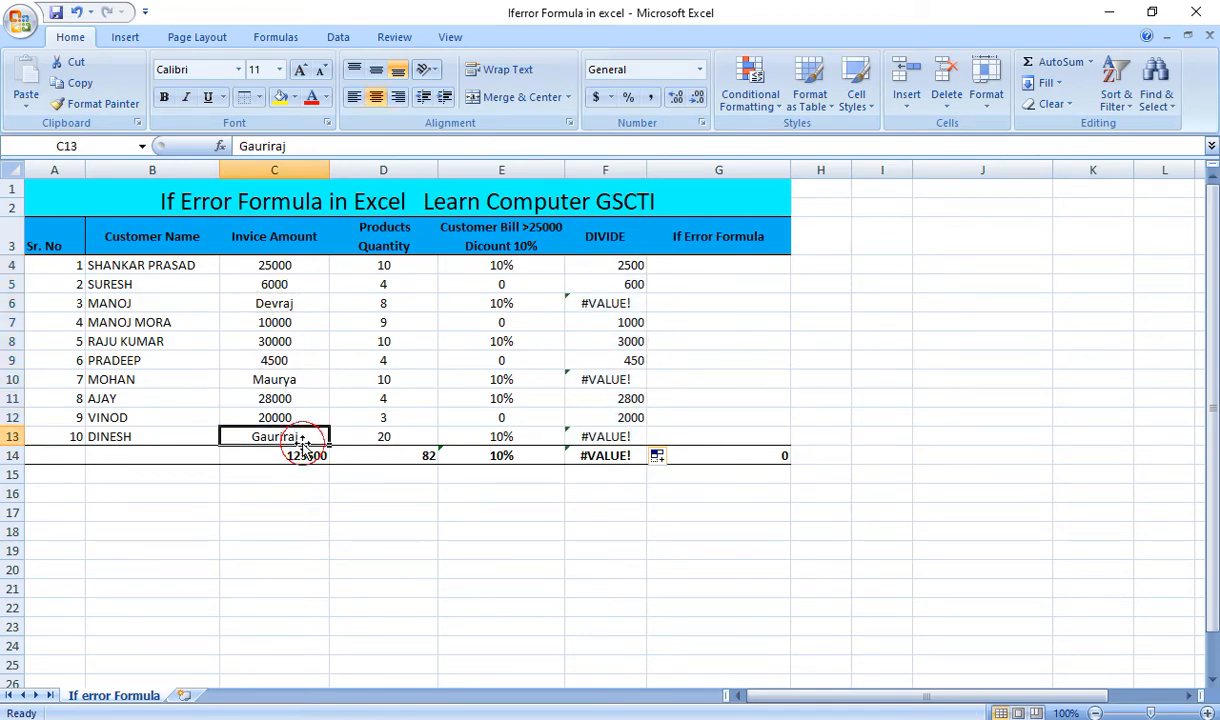
# Step: Enter =IFERROR(C4*D4,"0") in cell G4 of the If Error Formula column and fill the formula down to G13
pyautogui.click(694, 254)
pyautogui.click(737, 265)
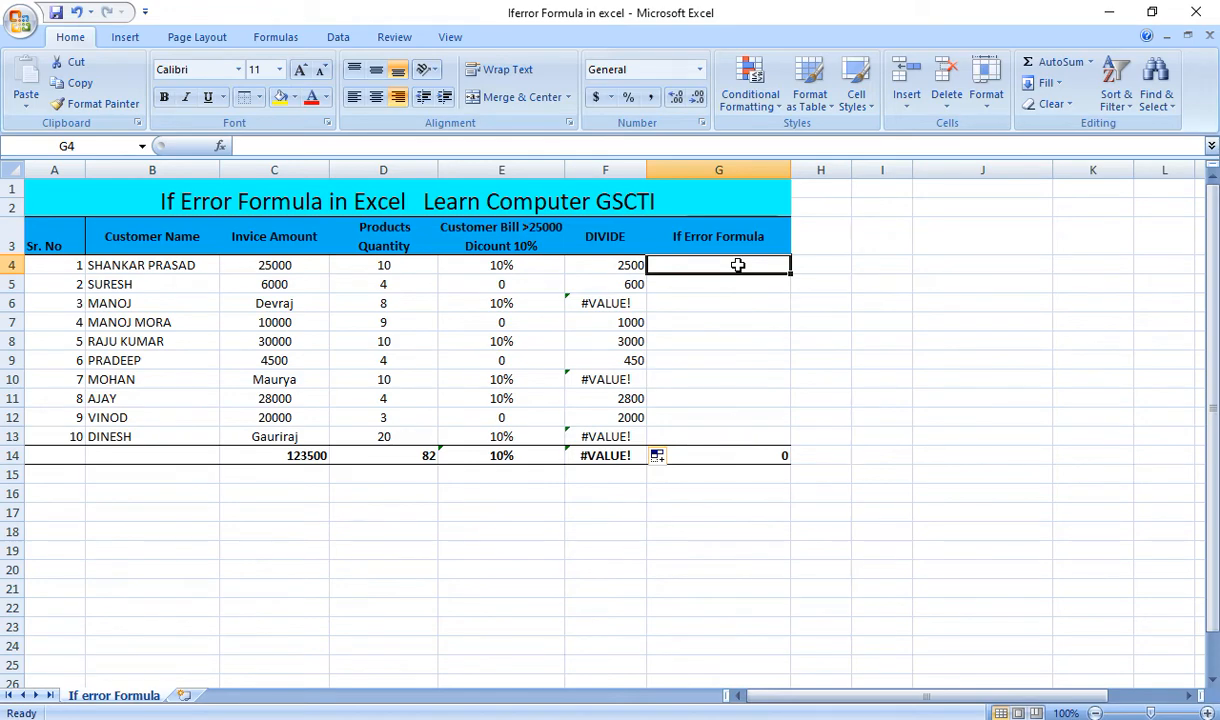
pyautogui.write('=iferr')
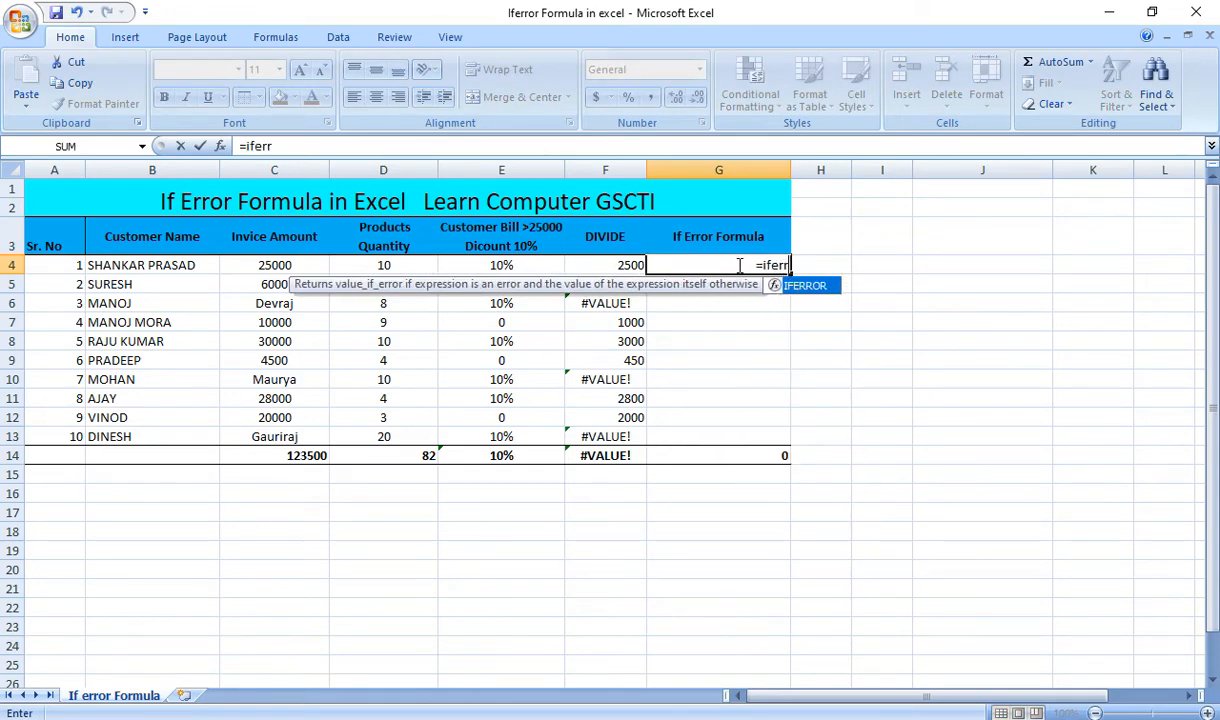
pyautogui.press('Tab')
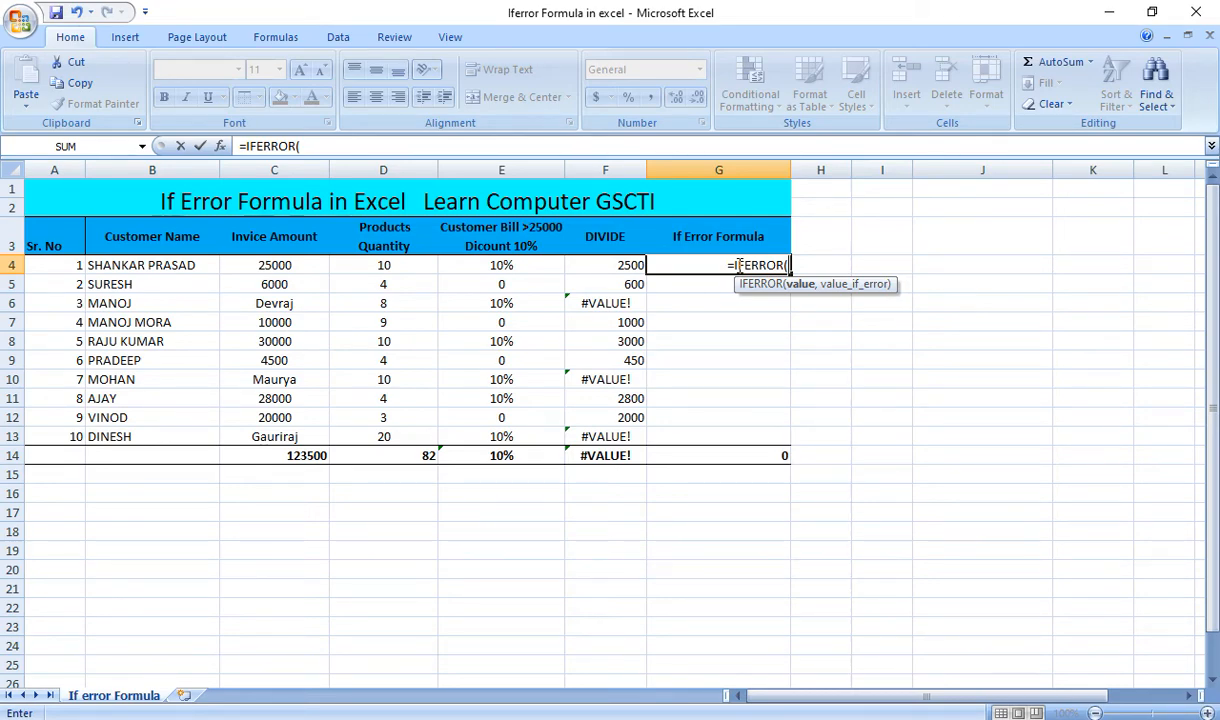
pyautogui.click(274, 264)
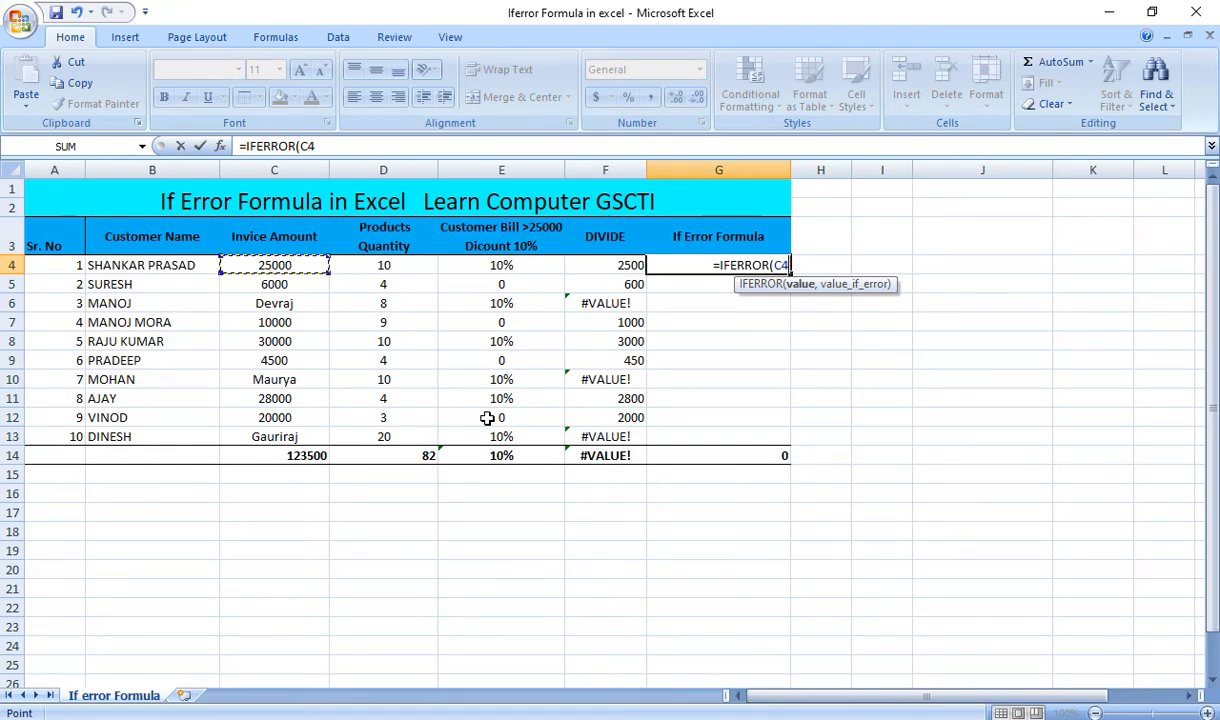
pyautogui.write('*')
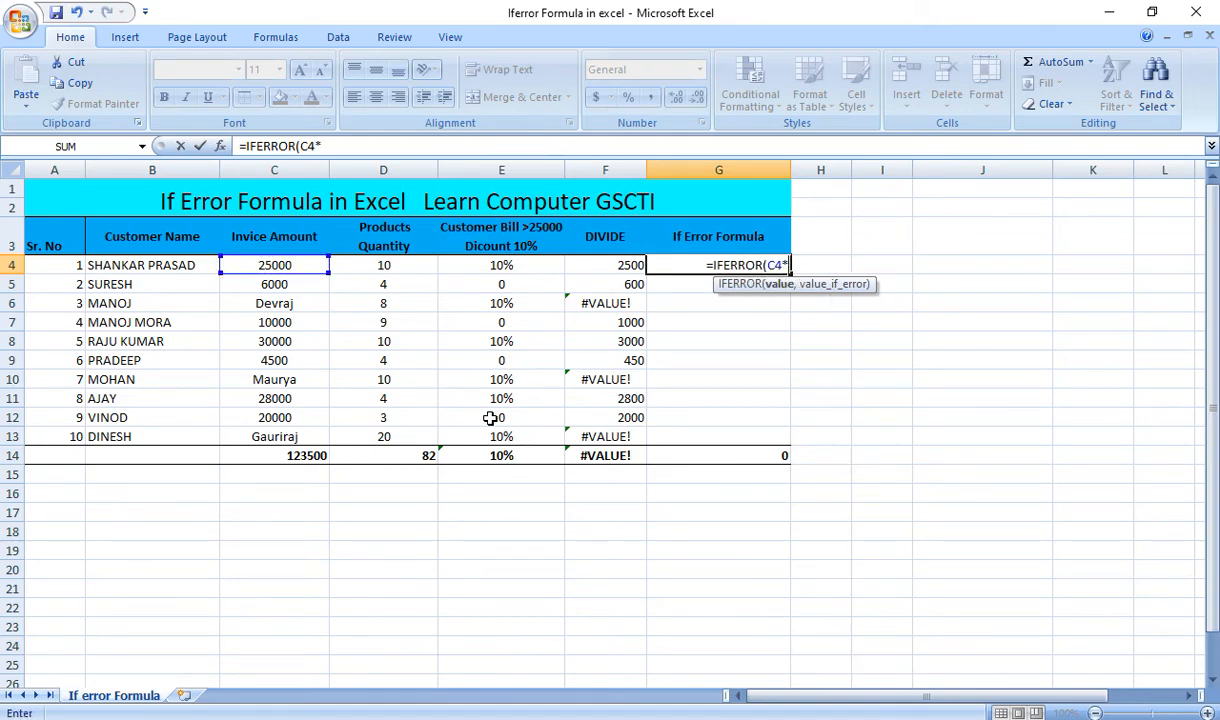
pyautogui.click(378, 263)
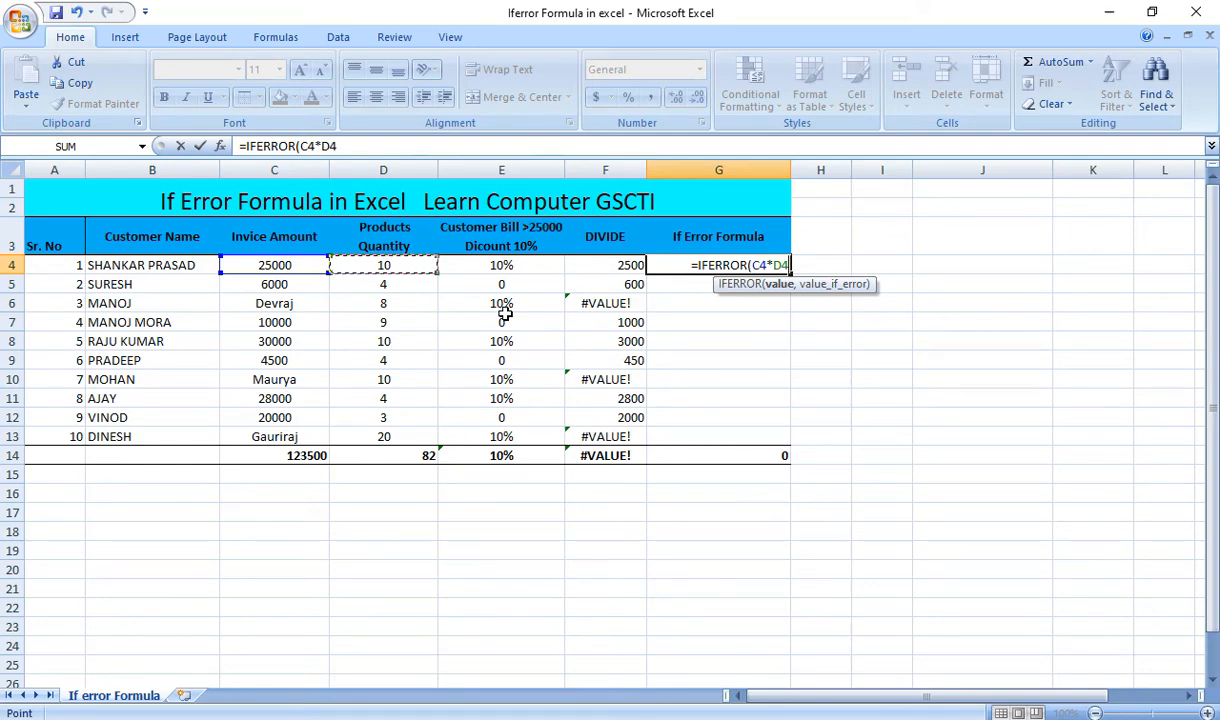
pyautogui.write(',')
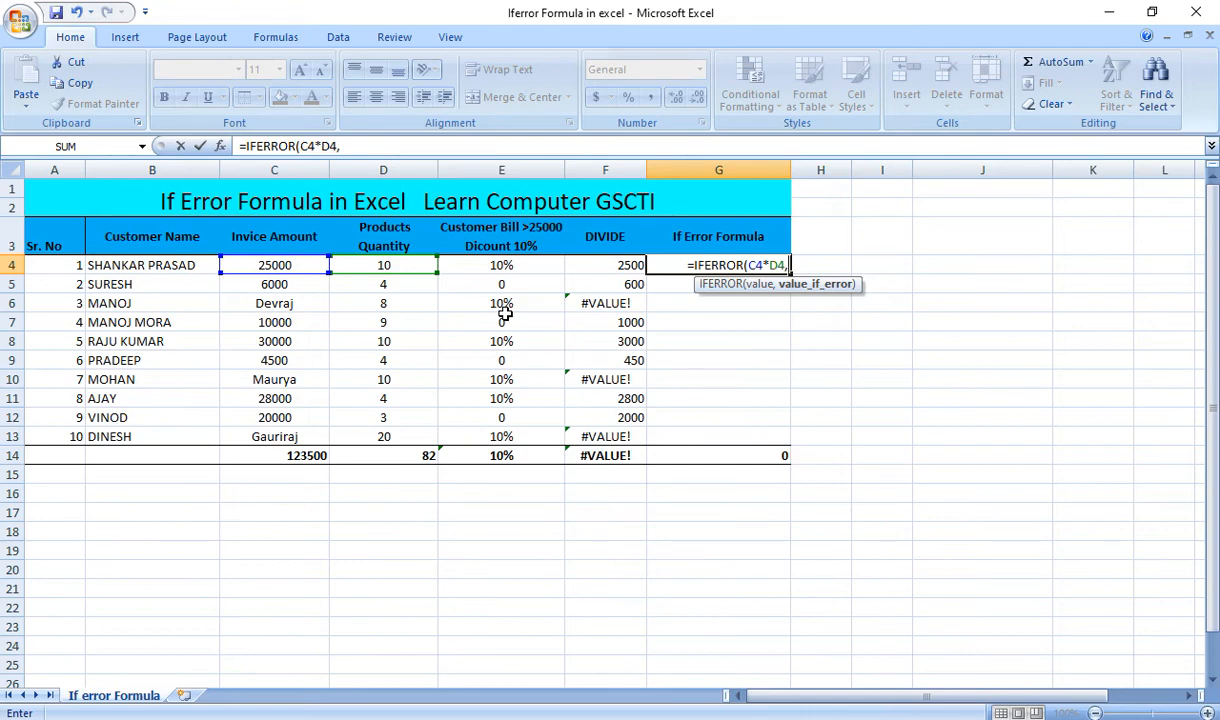
pyautogui.write('"0"')
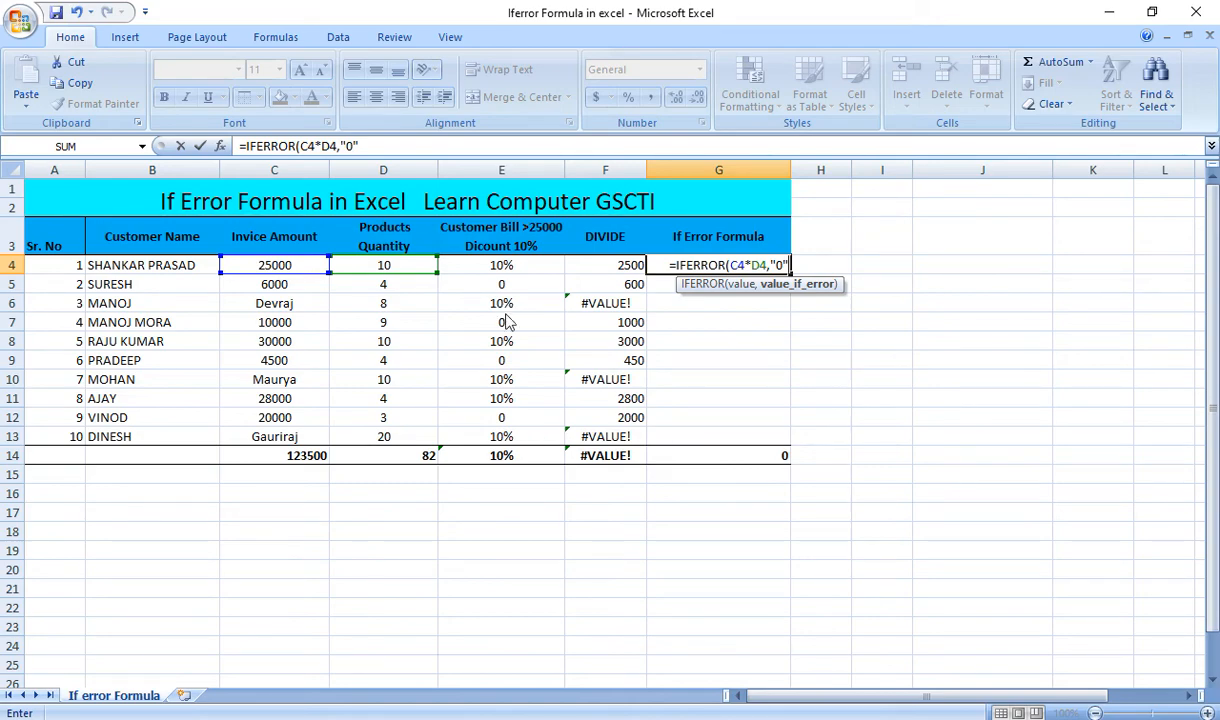
pyautogui.write(')')
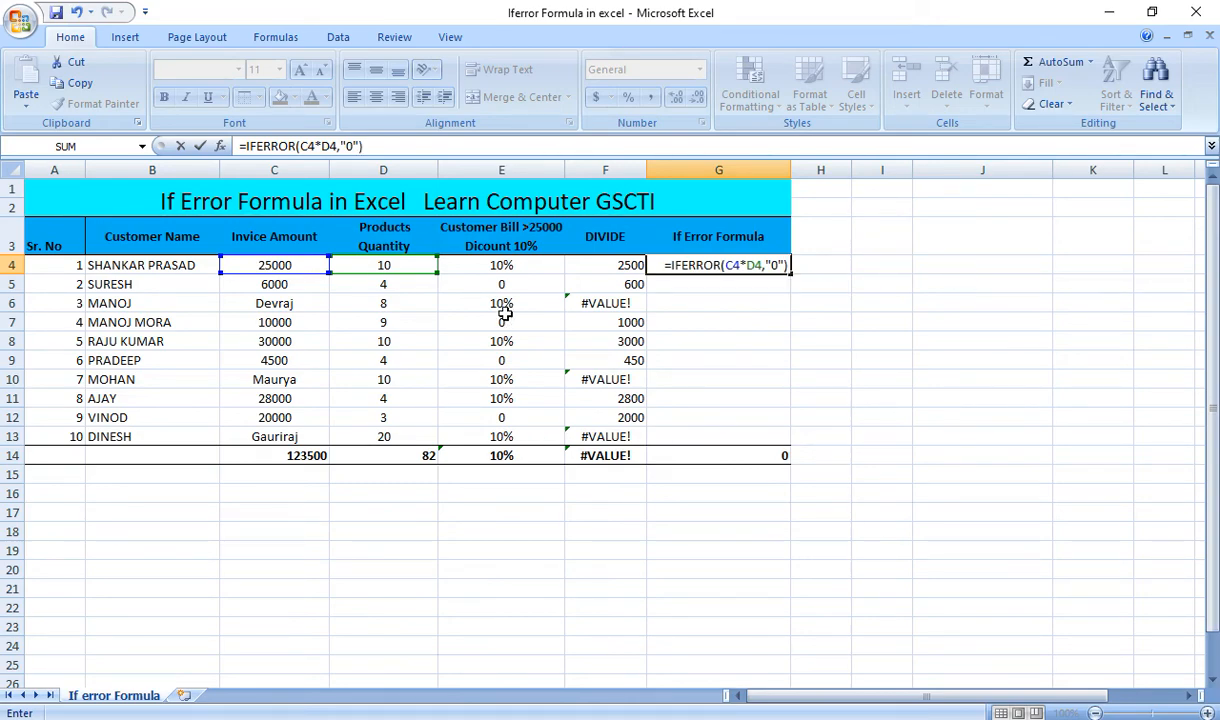
pyautogui.press('Return')
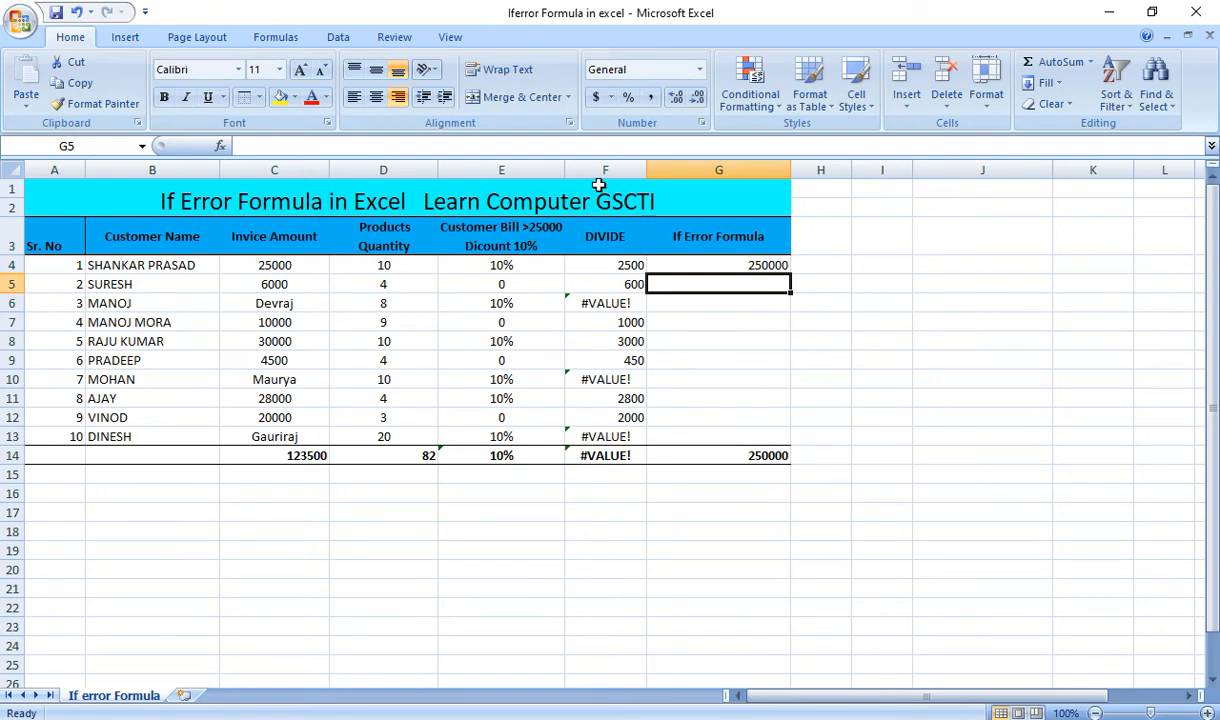
pyautogui.click(699, 259)
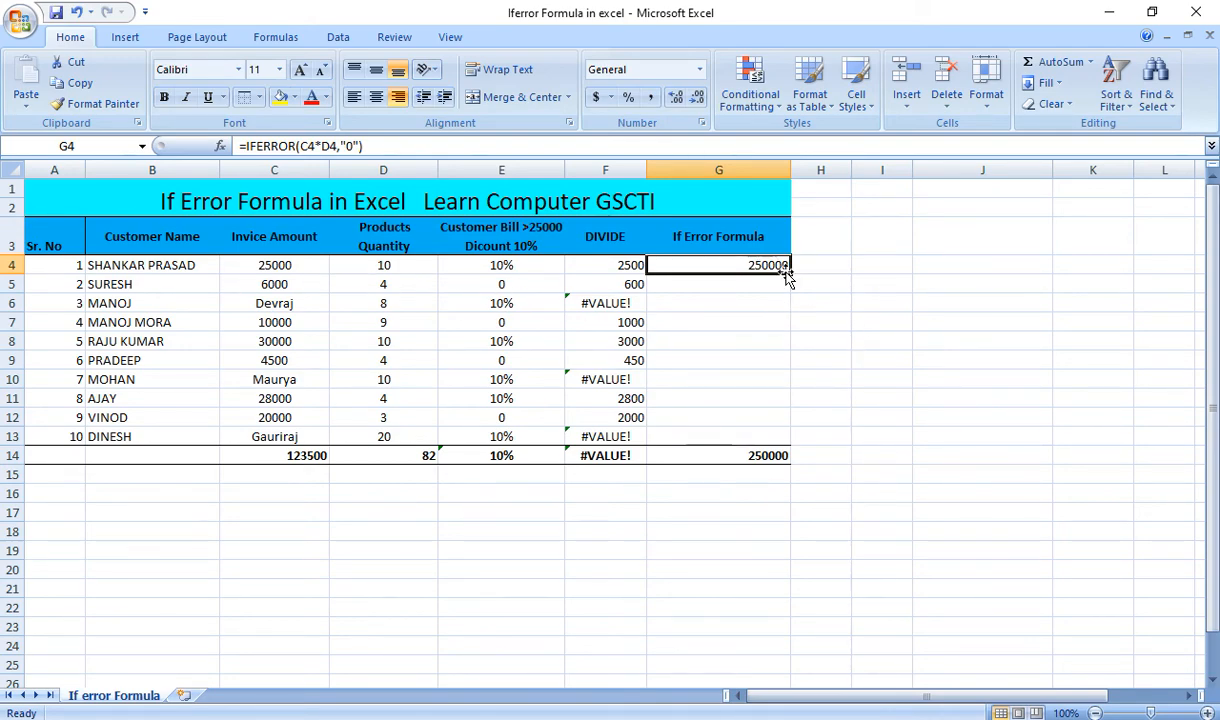
pyautogui.moveTo(790, 273); pyautogui.dragTo(790, 444)
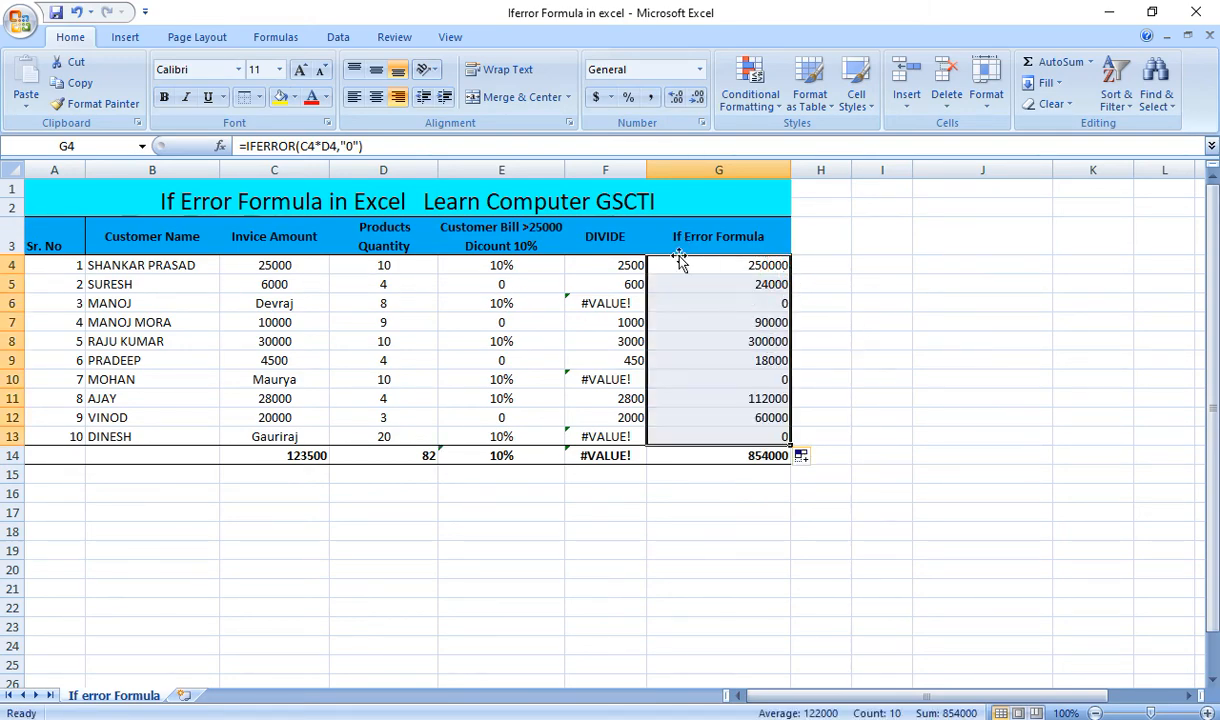
# Step: Inspect the DIVIDE formula in F6, the invoice amount entries in C6, C10 and C13, and the IFERROR formula in G4
pyautogui.click(613, 311)
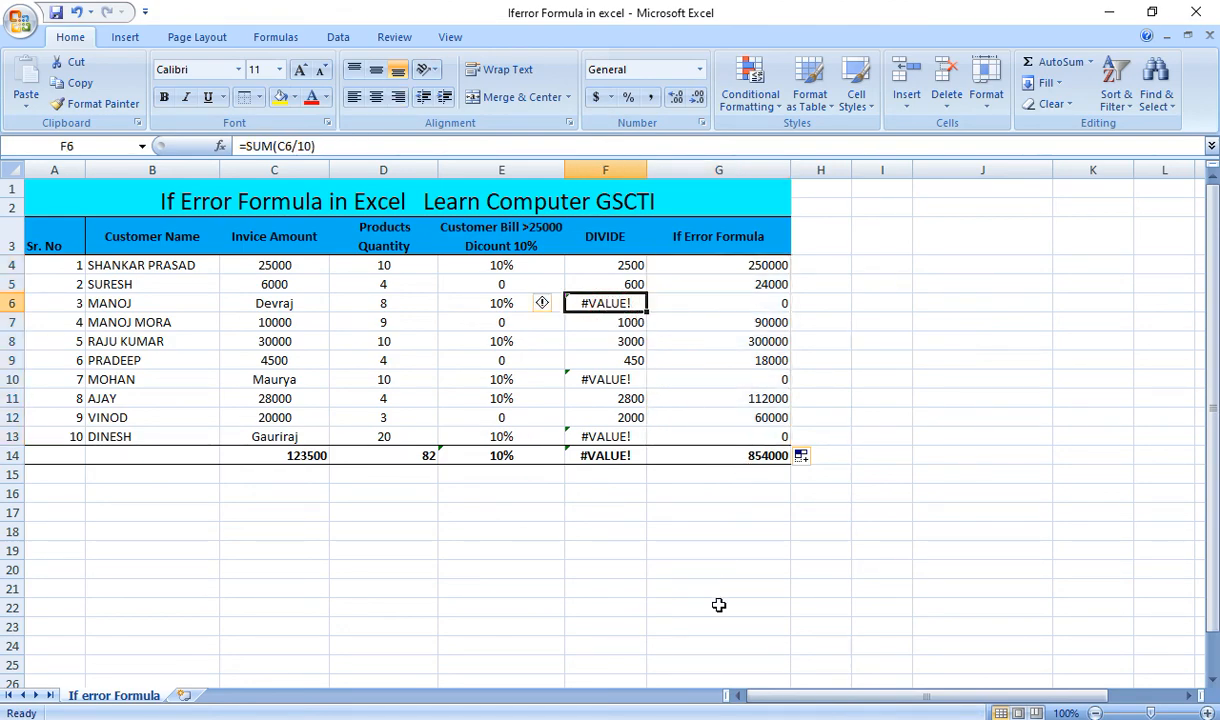
pyautogui.click(268, 300)
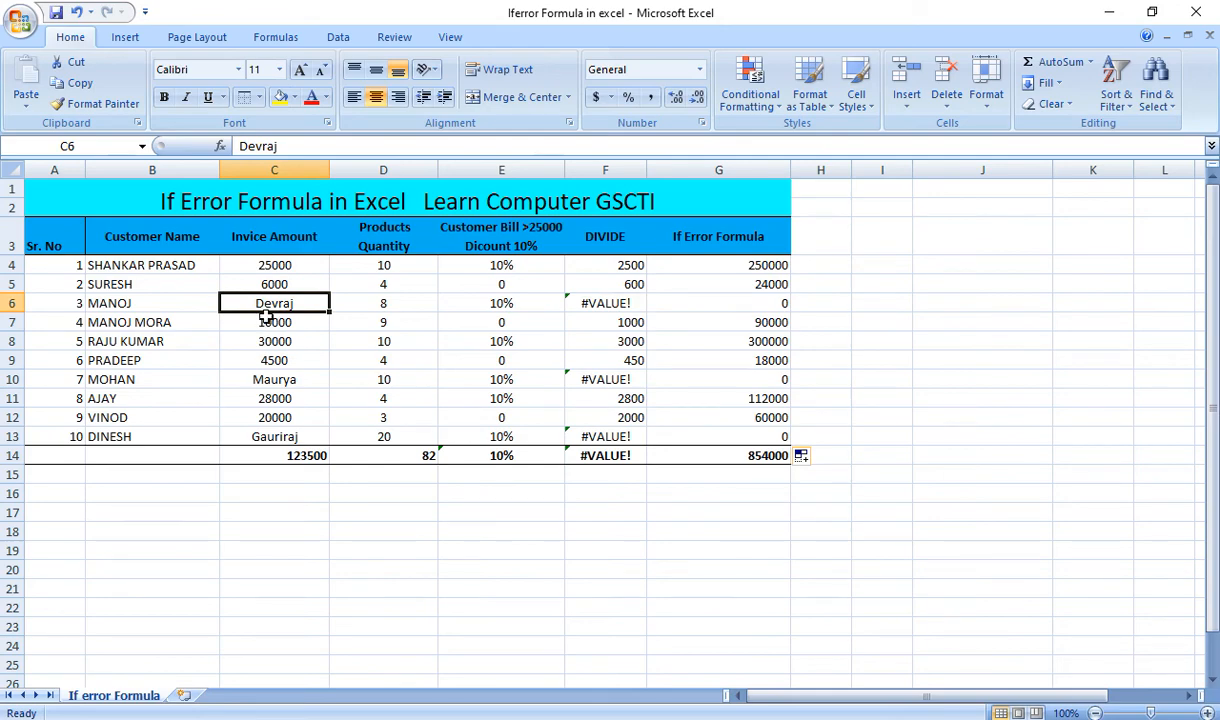
pyautogui.click(275, 381)
pyautogui.click(268, 434)
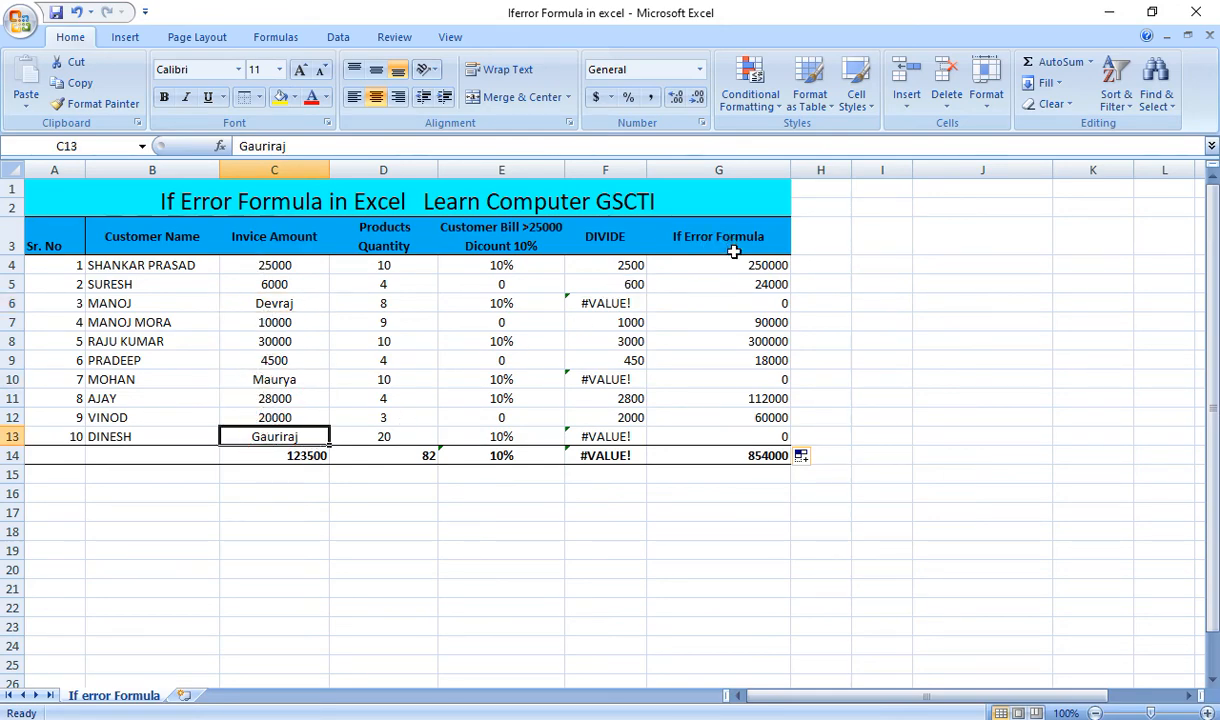
pyautogui.click(700, 264)
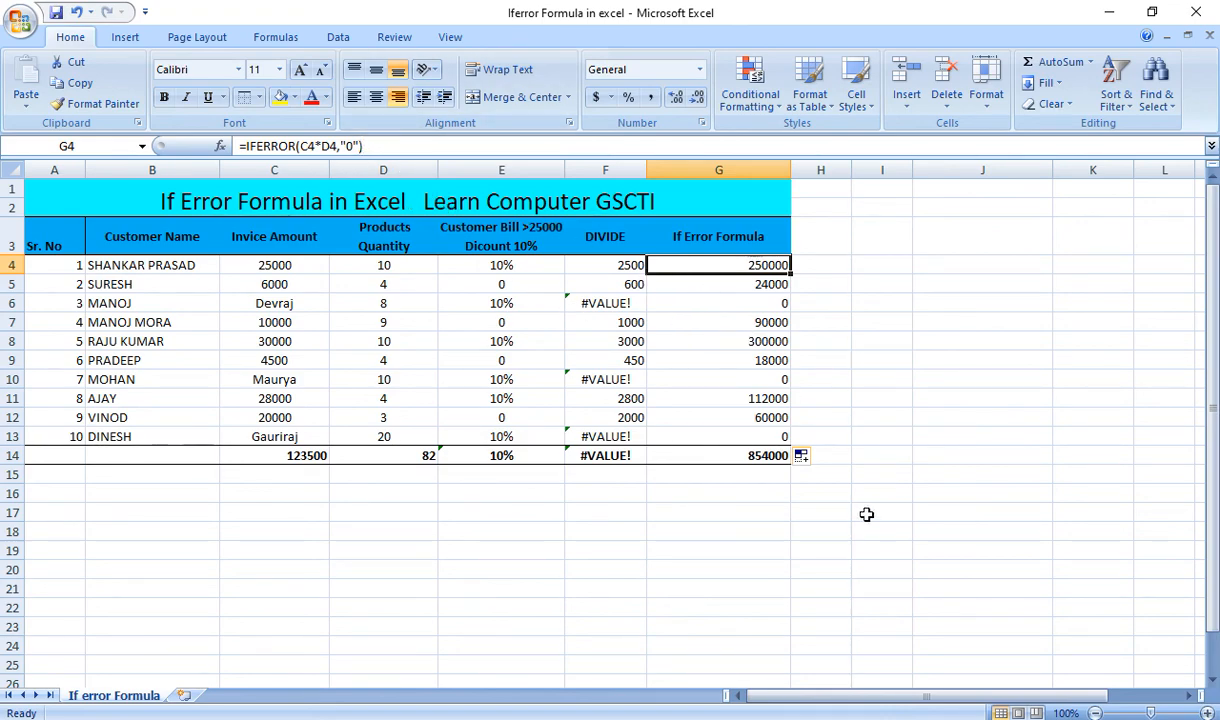
pyautogui.click(712, 472)
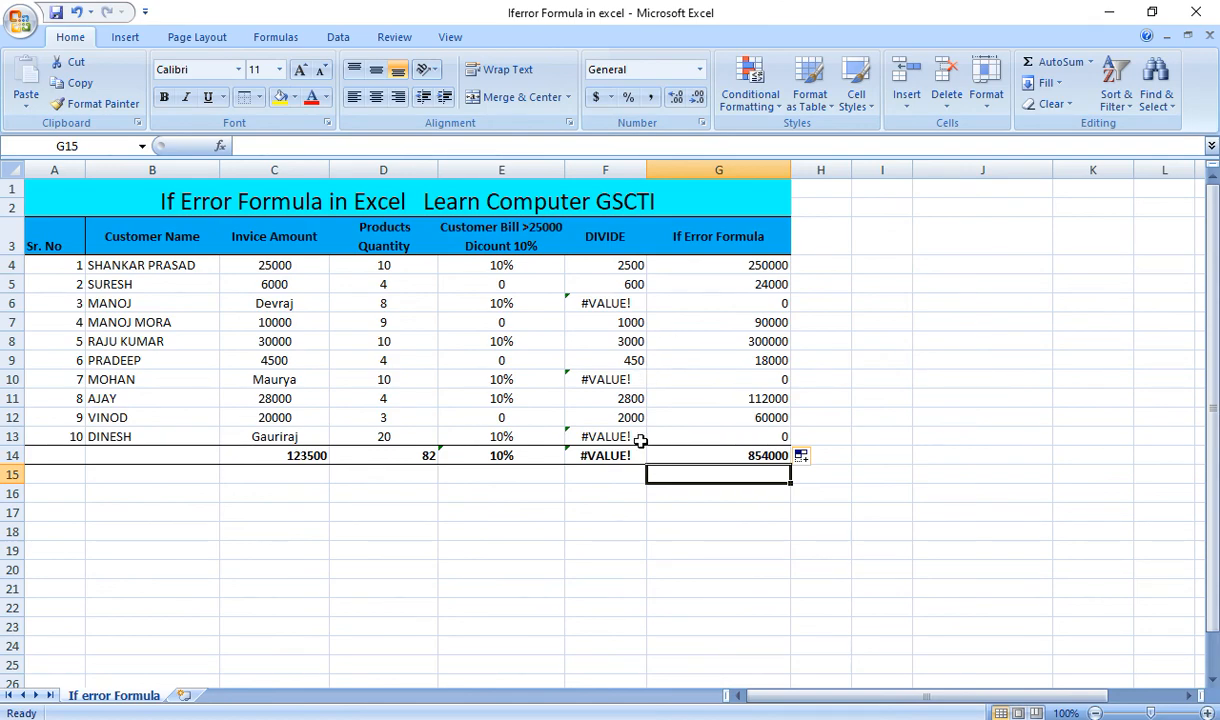